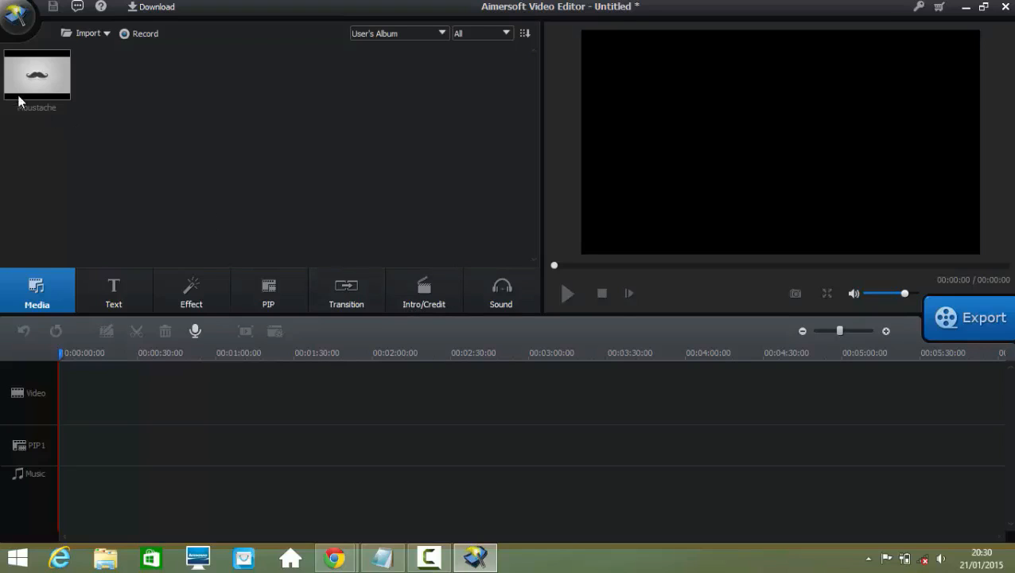
{"action": "left_click", "coordinate": [63, 70]}
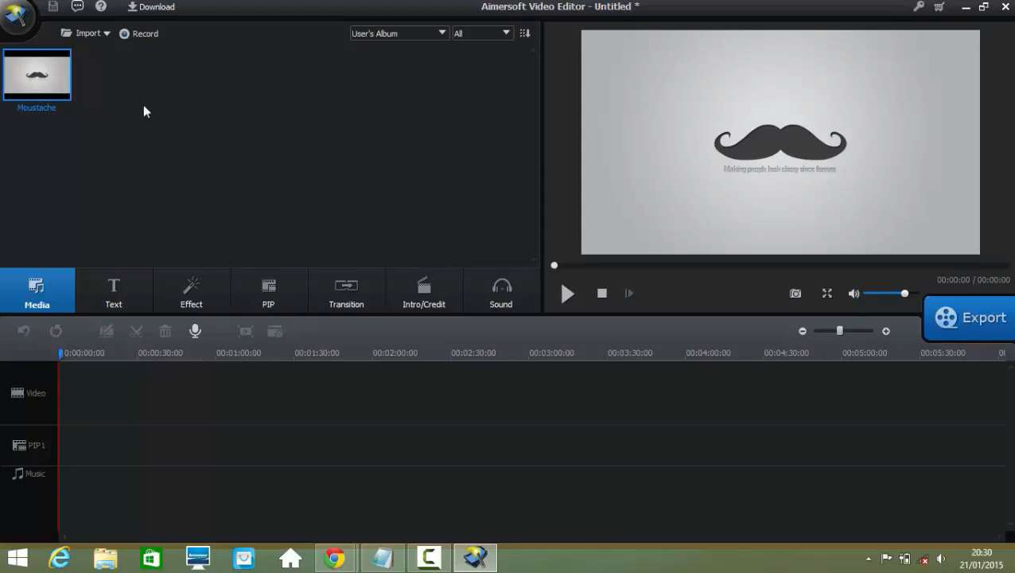
{"action": "left_click", "coordinate": [101, 32]}
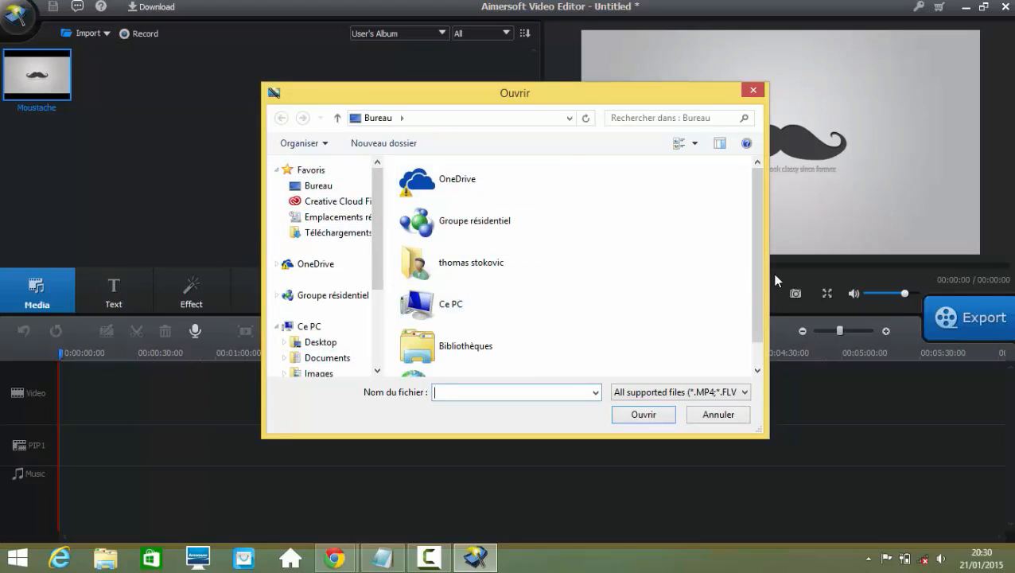
{"action": "scroll", "coordinate": [743, 334], "scroll_direction": "down", "scroll_amount": 1}
{"action": "scroll", "coordinate": [732, 272], "scroll_direction": "up", "scroll_amount": 1}
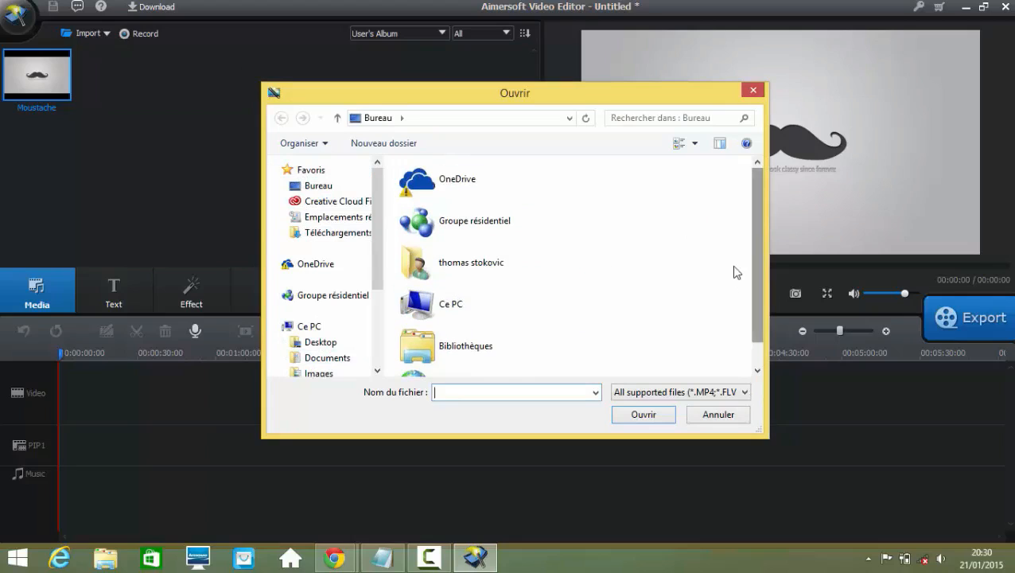
{"action": "left_click", "coordinate": [708, 421]}
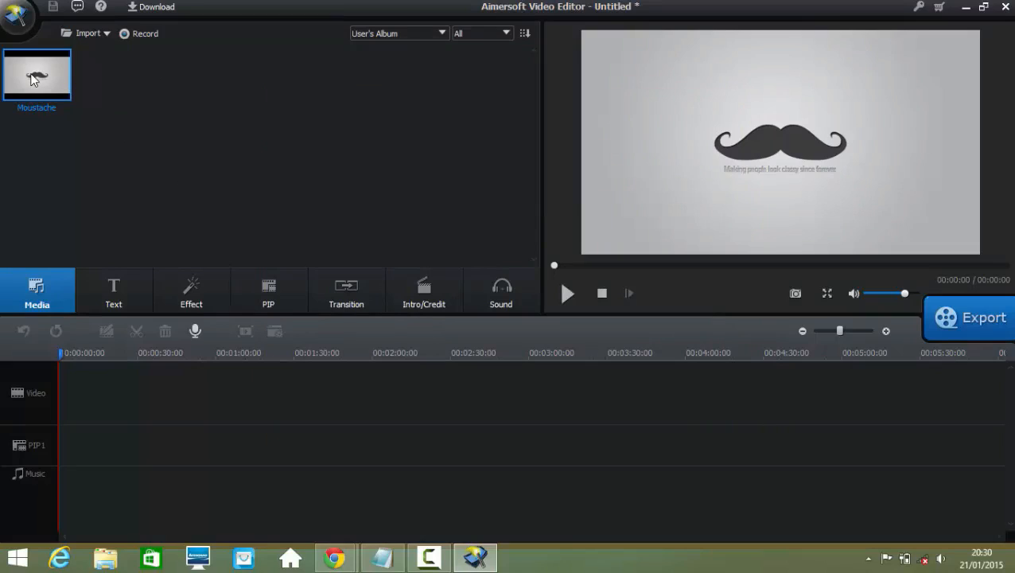
Place the Moustache clip at the start of the video track and play the preview
{"action": "left_click_drag", "start_coordinate": [93, 142], "coordinate": [111, 392]}
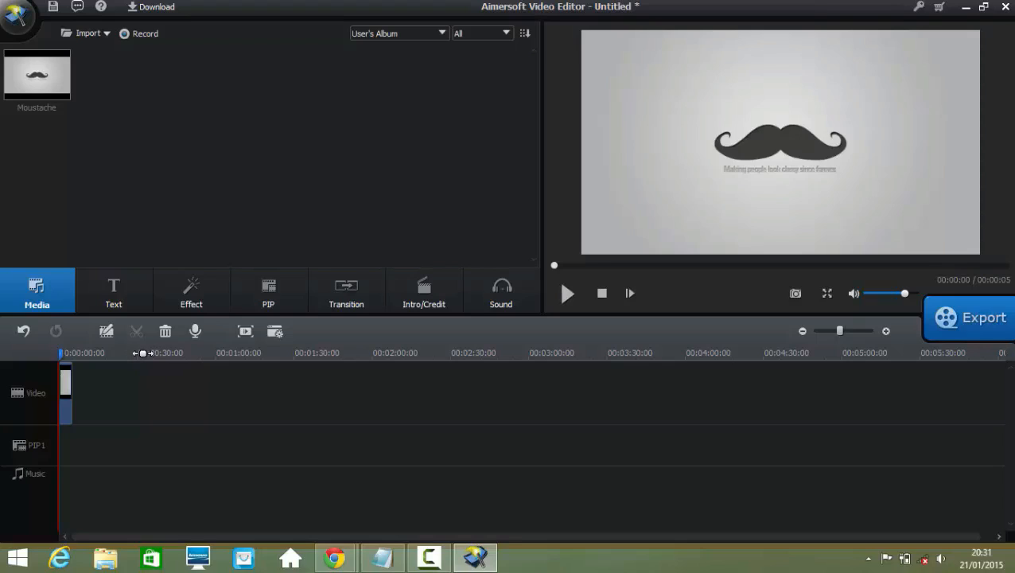
{"action": "left_click_drag", "start_coordinate": [142, 352], "coordinate": [1014, 327]}
{"action": "left_click_drag", "start_coordinate": [462, 352], "coordinate": [604, 350]}
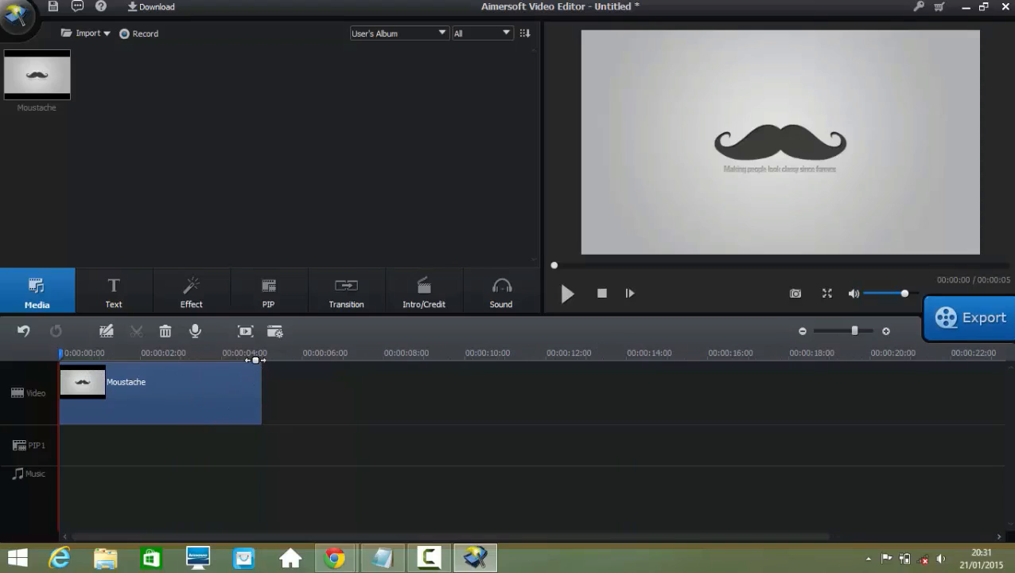
{"action": "left_click", "coordinate": [564, 294]}
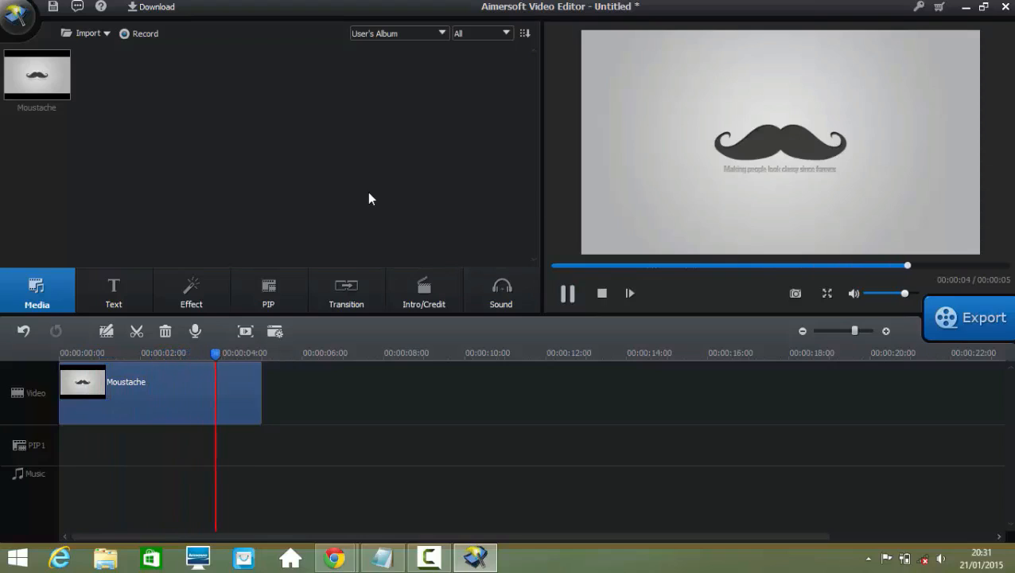
Add the Multiple 1 text template to the start of the timeline, beneath the Moustache clip
{"action": "left_click", "coordinate": [117, 289]}
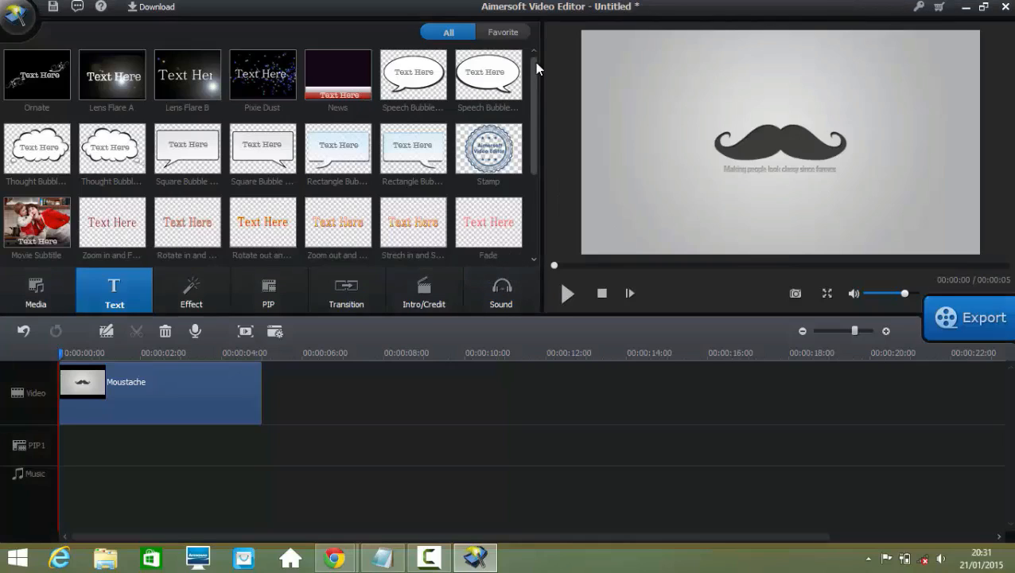
{"action": "left_click_drag", "start_coordinate": [531, 150], "coordinate": [528, 219]}
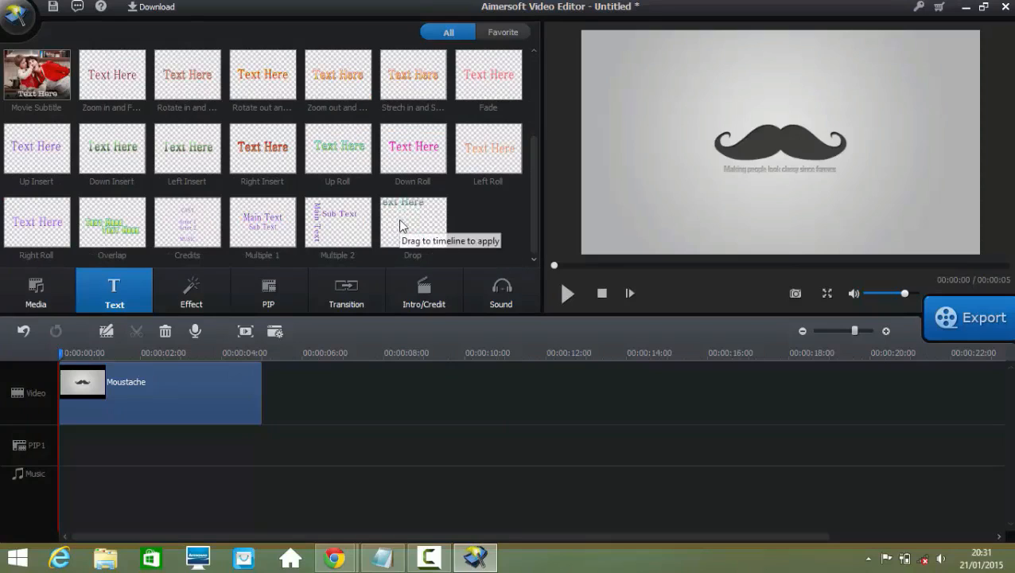
{"action": "left_click", "coordinate": [245, 207]}
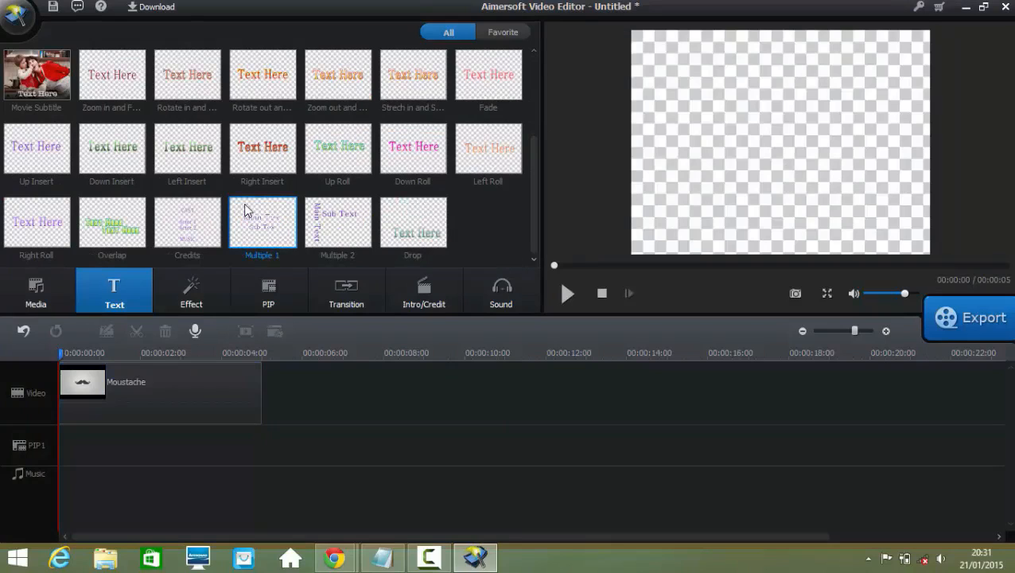
{"action": "left_click_drag", "start_coordinate": [273, 231], "coordinate": [63, 441]}
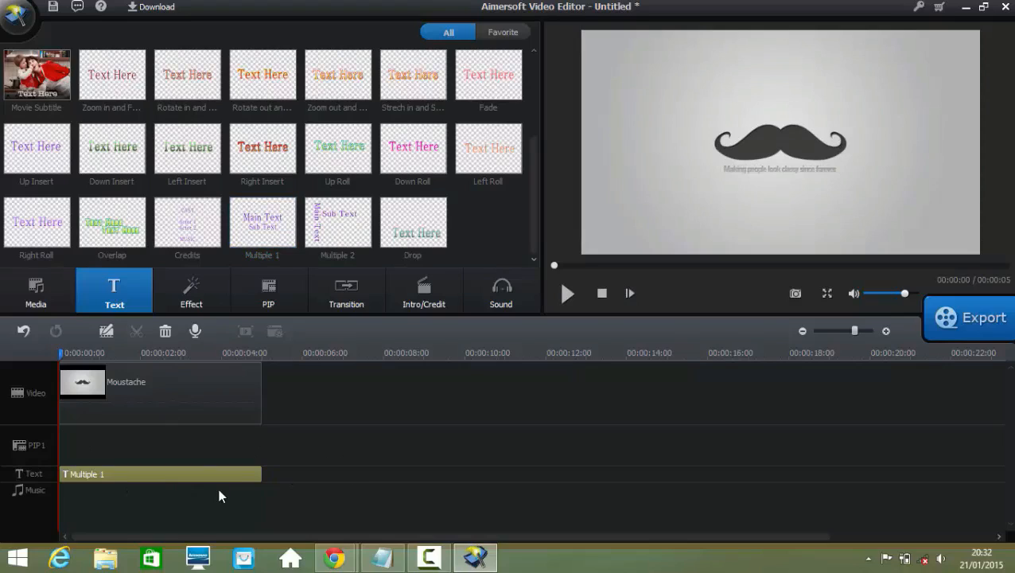
Replace the title's main text with "test" and move it to the upper-left area of the video frame
{"action": "double_click", "coordinate": [174, 481]}
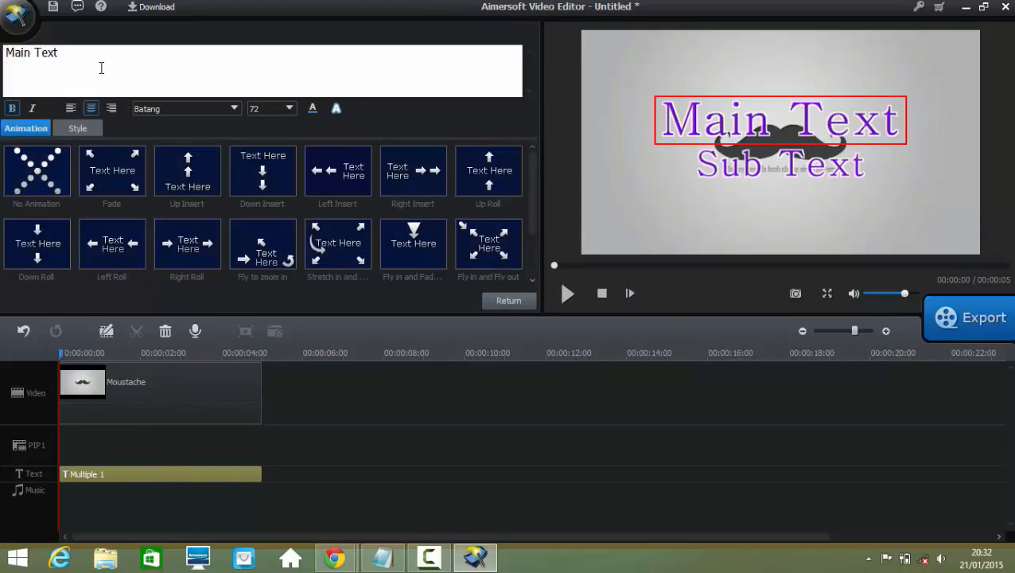
{"action": "key", "text": "ctrl+a"}
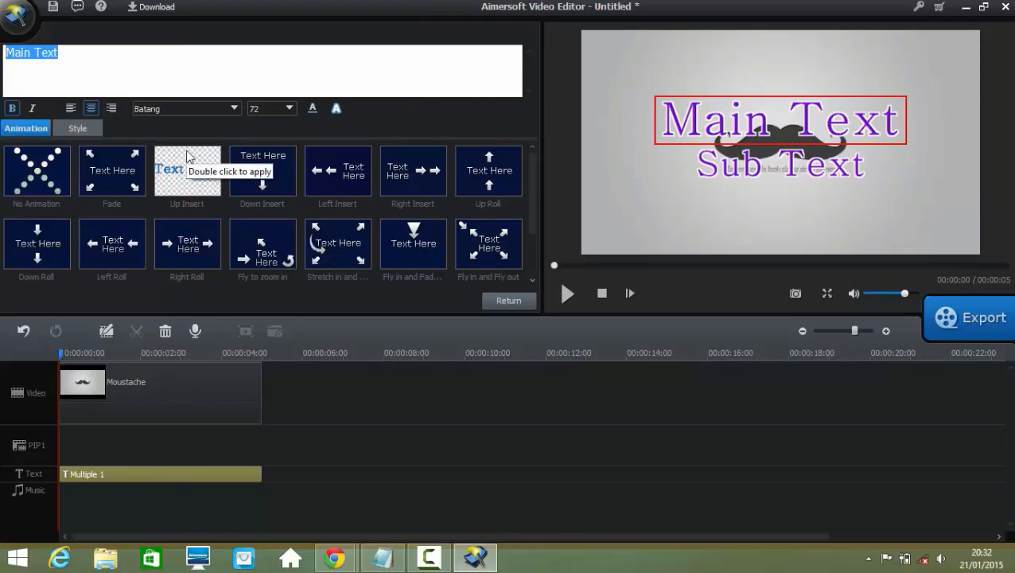
{"action": "type", "text": "test"}
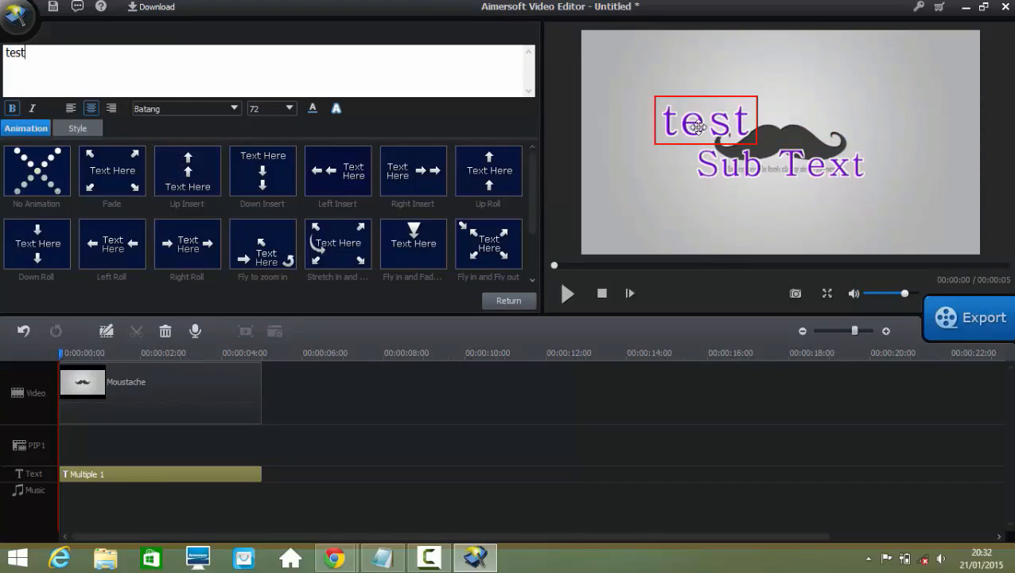
{"action": "left_click_drag", "start_coordinate": [696, 125], "coordinate": [673, 94]}
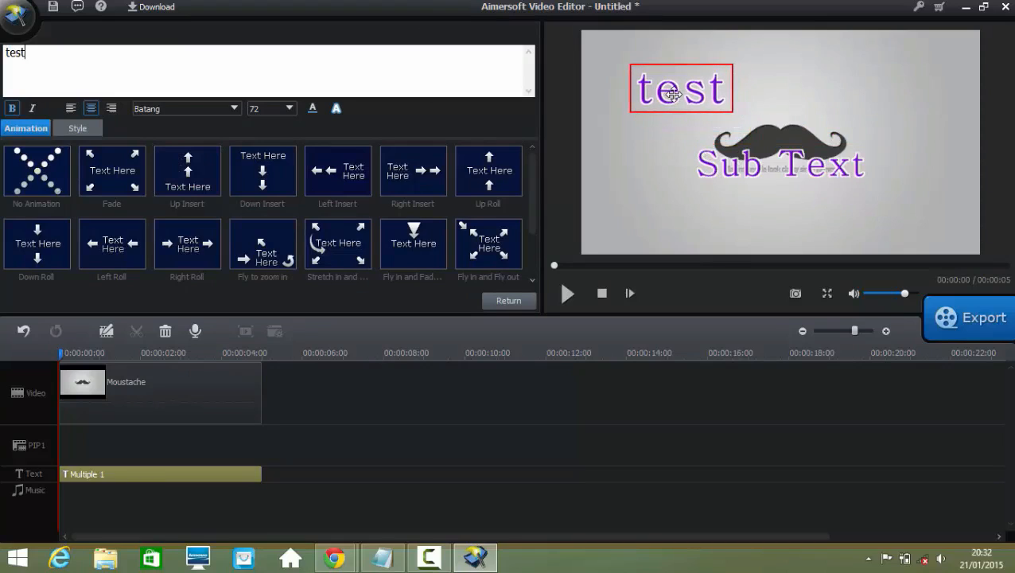
Move the Sub Text line below the moustache to the frame's lower right, apply Text style 14, and preview the result
{"action": "left_click", "coordinate": [785, 166]}
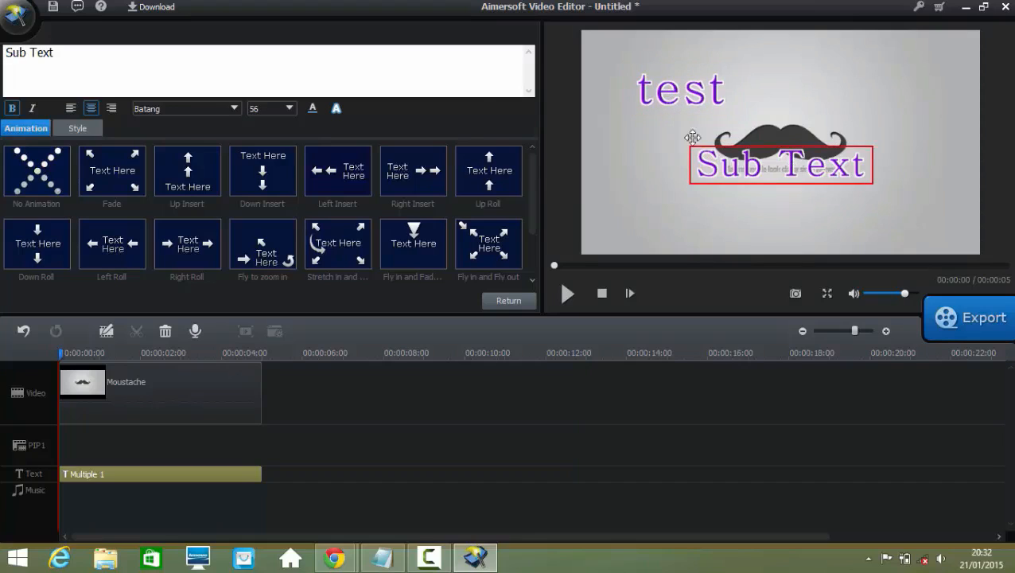
{"action": "left_click_drag", "start_coordinate": [711, 175], "coordinate": [770, 215]}
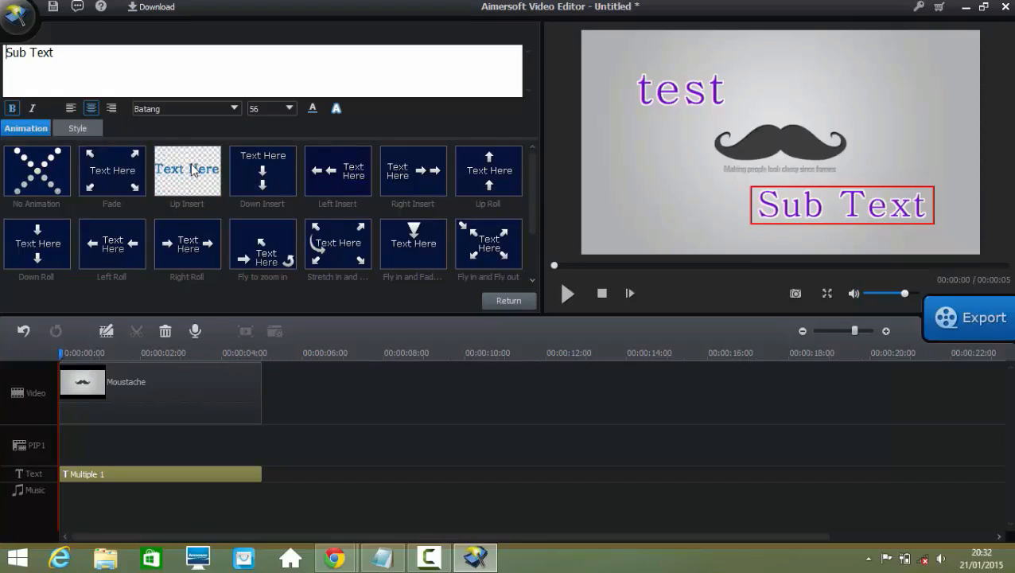
{"action": "left_click", "coordinate": [90, 126]}
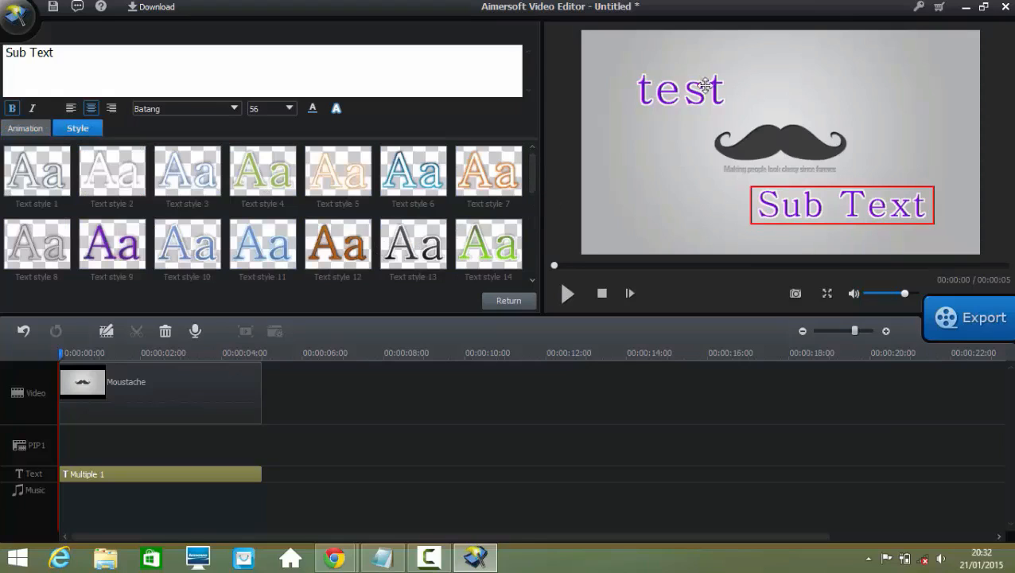
{"action": "double_click", "coordinate": [471, 241]}
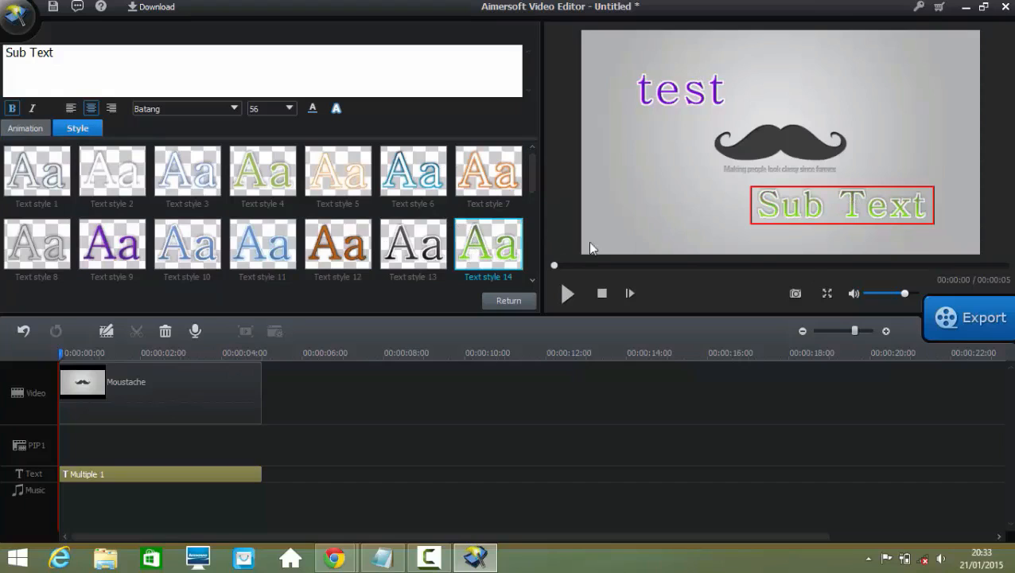
{"action": "left_click", "coordinate": [568, 294]}
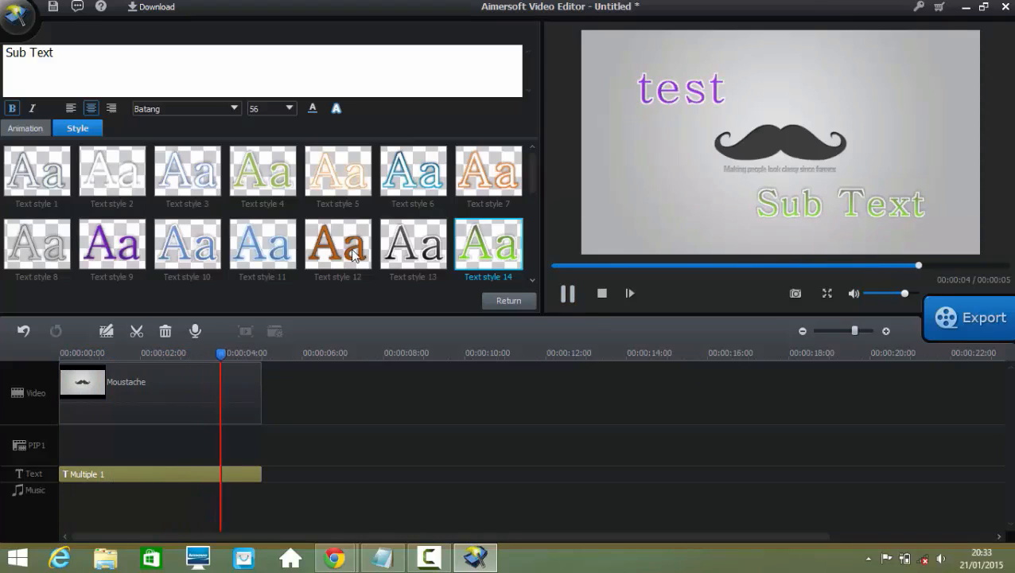
{"action": "left_click", "coordinate": [500, 304]}
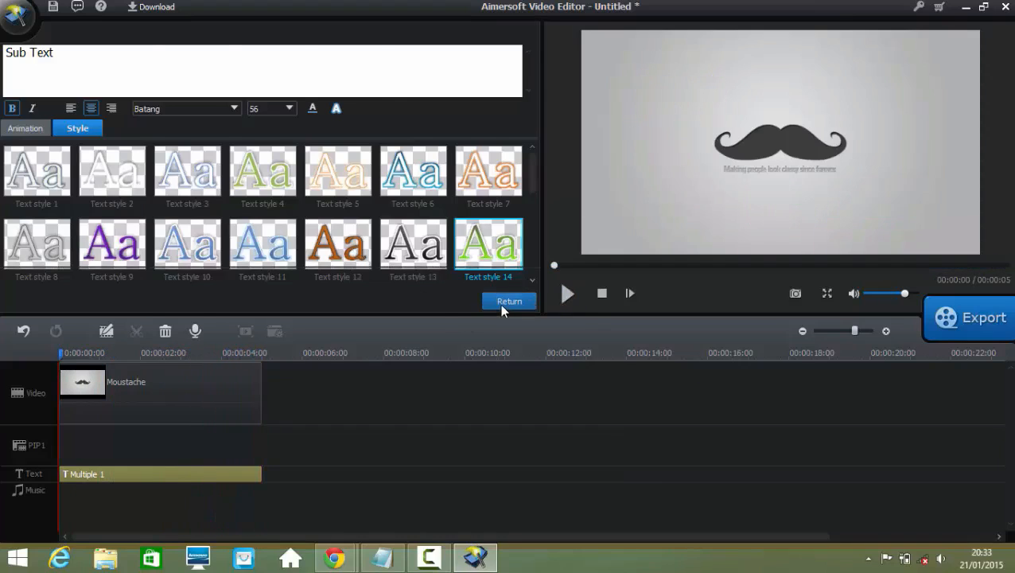
Apply the Particle 1 effect beneath the Moustache clip on the timeline and play the preview
{"action": "left_click", "coordinate": [191, 298]}
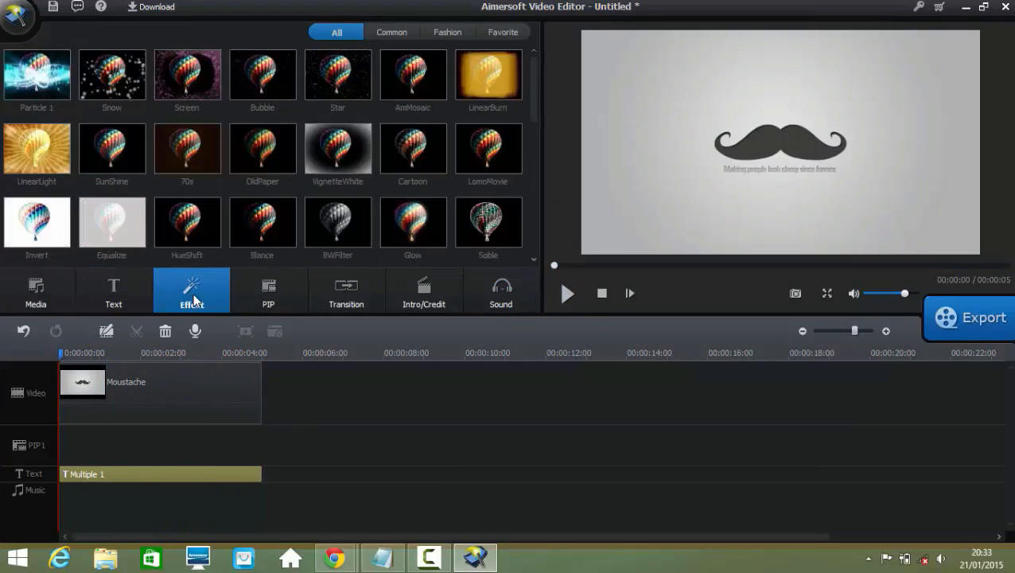
{"action": "left_click", "coordinate": [32, 74]}
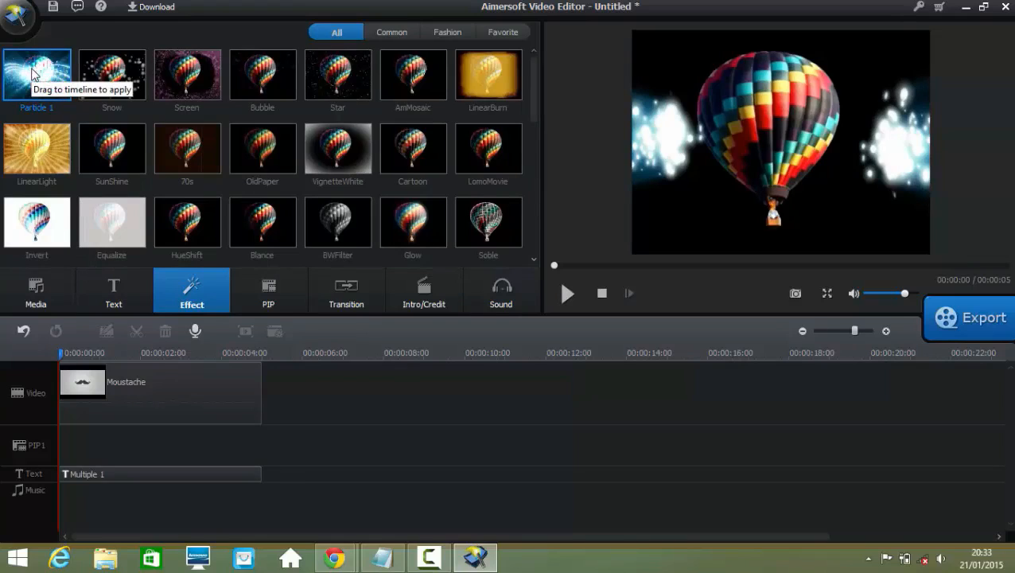
{"action": "left_click_drag", "start_coordinate": [35, 85], "coordinate": [199, 437]}
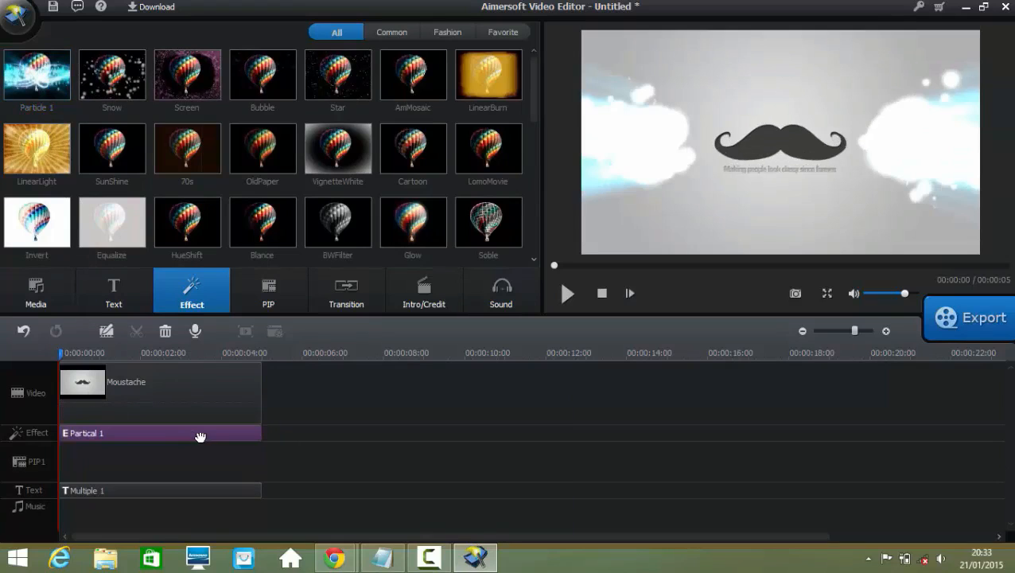
{"action": "left_click", "coordinate": [567, 294]}
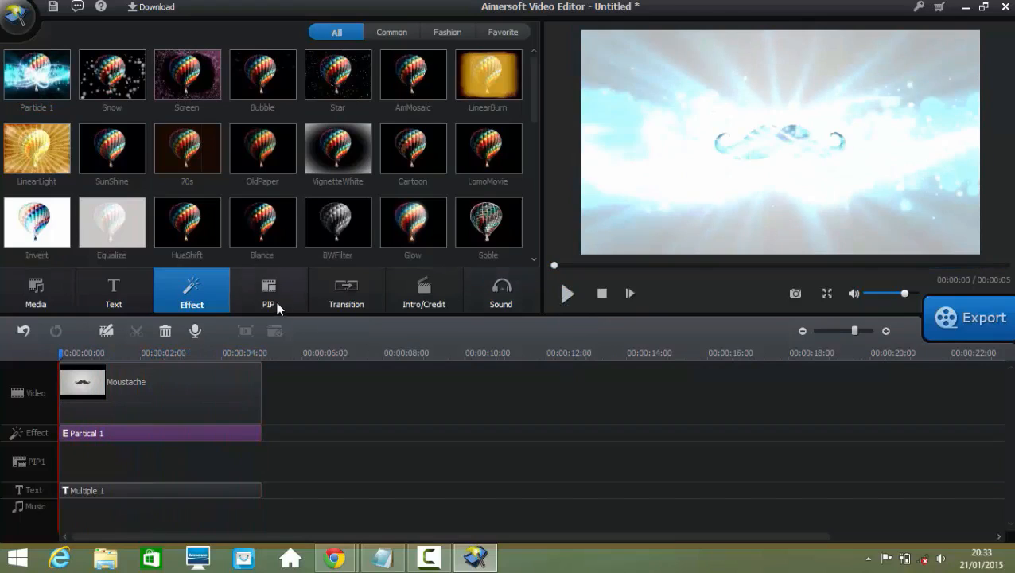
Add the Bulb graphic to the start of the PIP1 track, shrink it into the frame's upper-right corner, and play the preview
{"action": "left_click", "coordinate": [275, 301]}
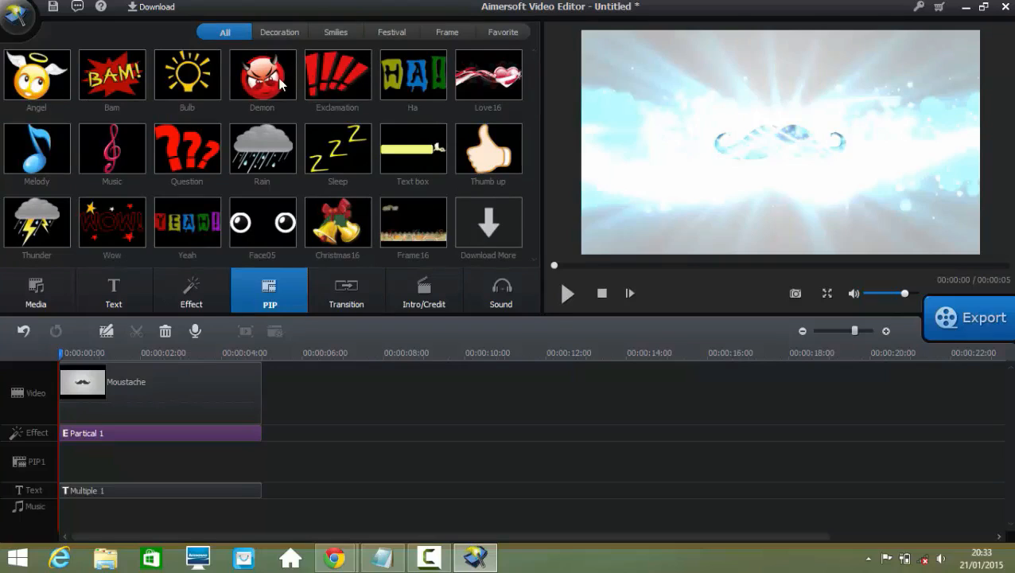
{"action": "left_click_drag", "start_coordinate": [188, 73], "coordinate": [63, 462]}
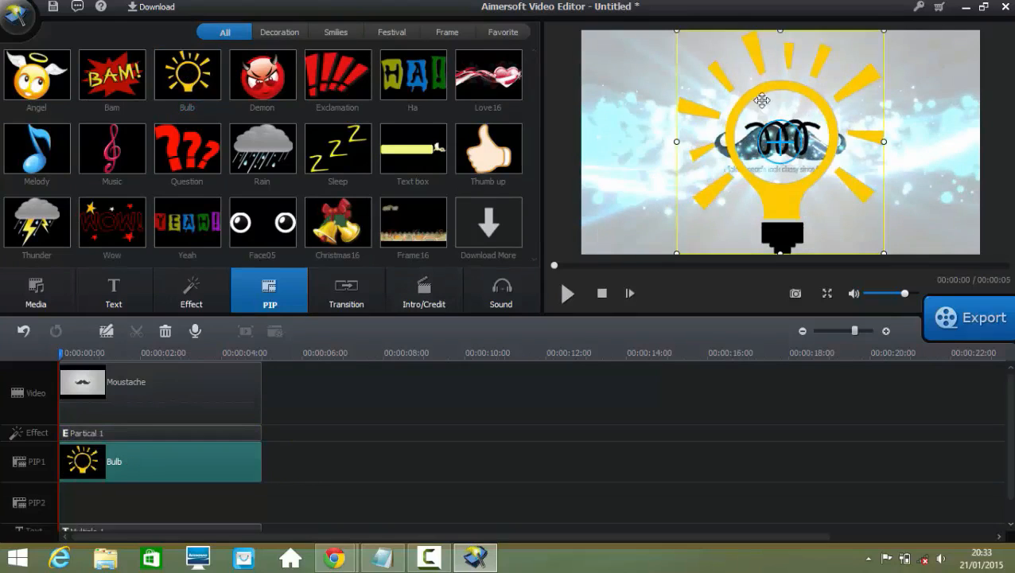
{"action": "left_click_drag", "start_coordinate": [673, 32], "coordinate": [924, 94]}
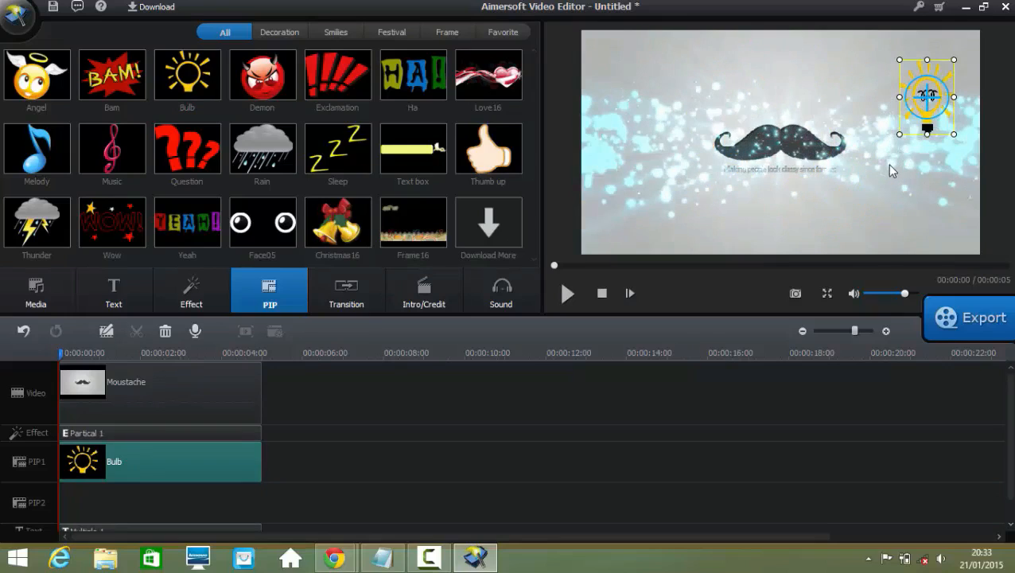
{"action": "left_click_drag", "start_coordinate": [900, 134], "coordinate": [895, 136]}
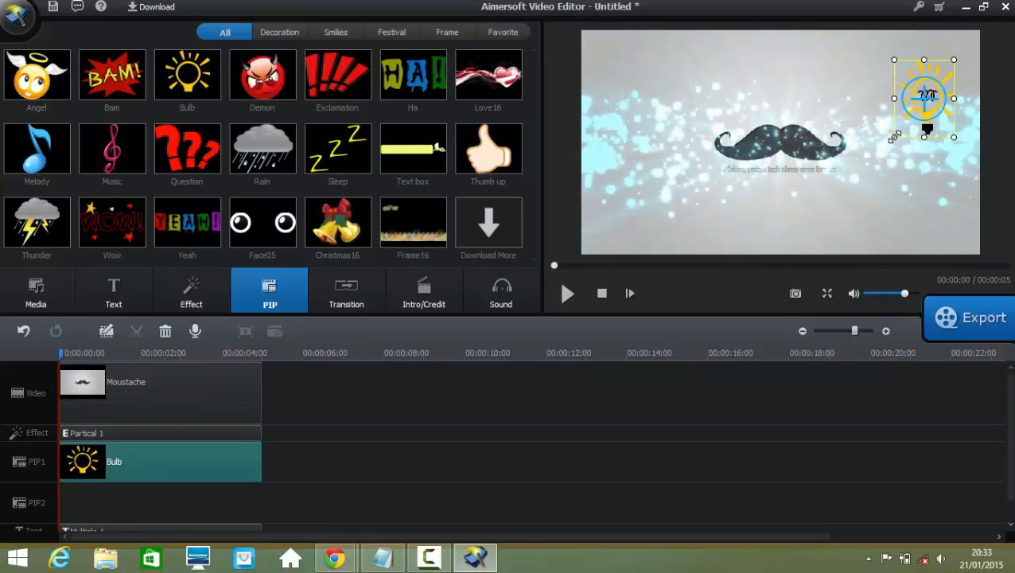
{"action": "left_click", "coordinate": [571, 299]}
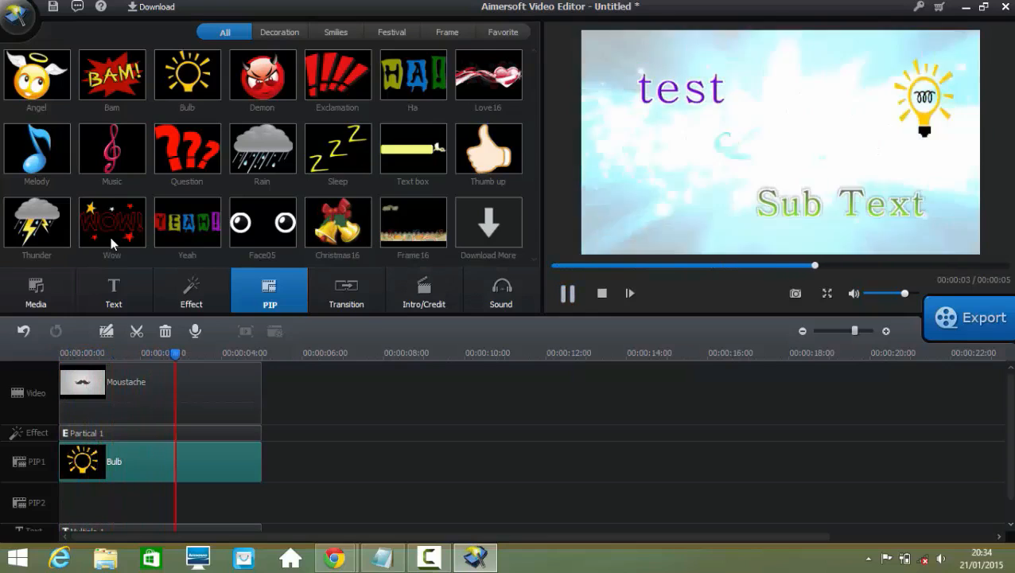
Preview the Question picture-in-picture graphic and look through the available transitions
{"action": "left_click", "coordinate": [185, 161]}
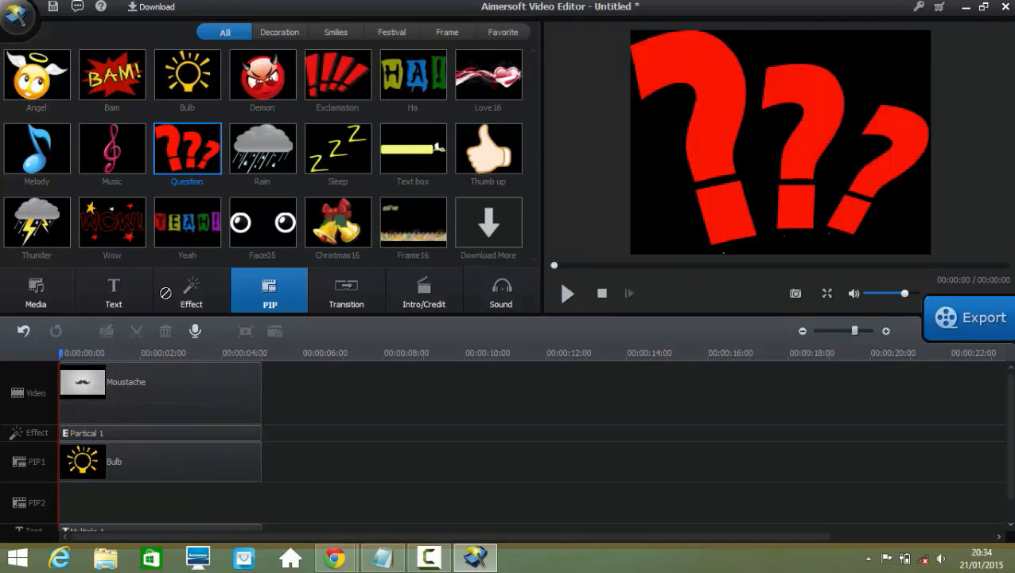
{"action": "left_click", "coordinate": [349, 296]}
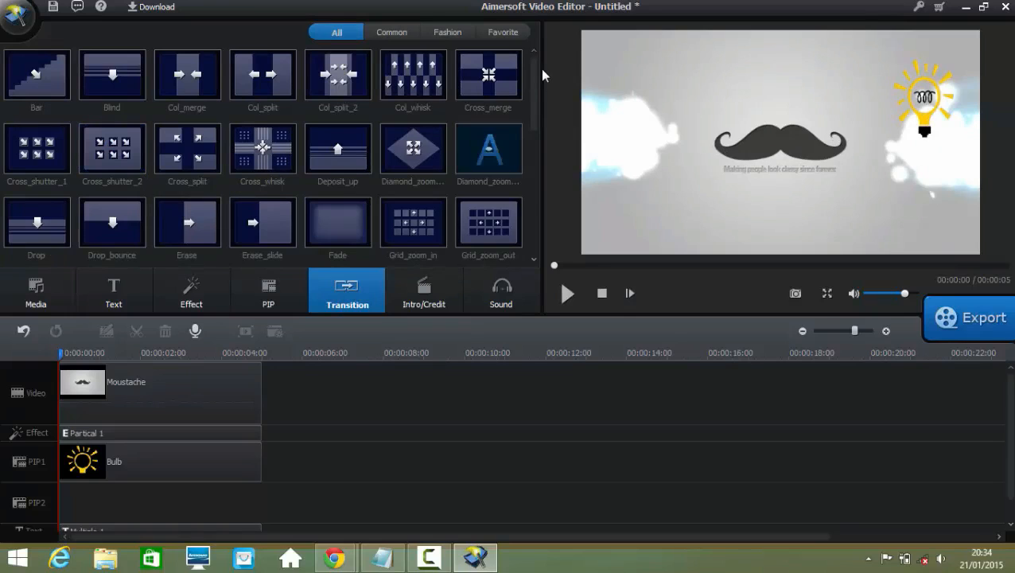
{"action": "left_click_drag", "start_coordinate": [529, 111], "coordinate": [535, 78]}
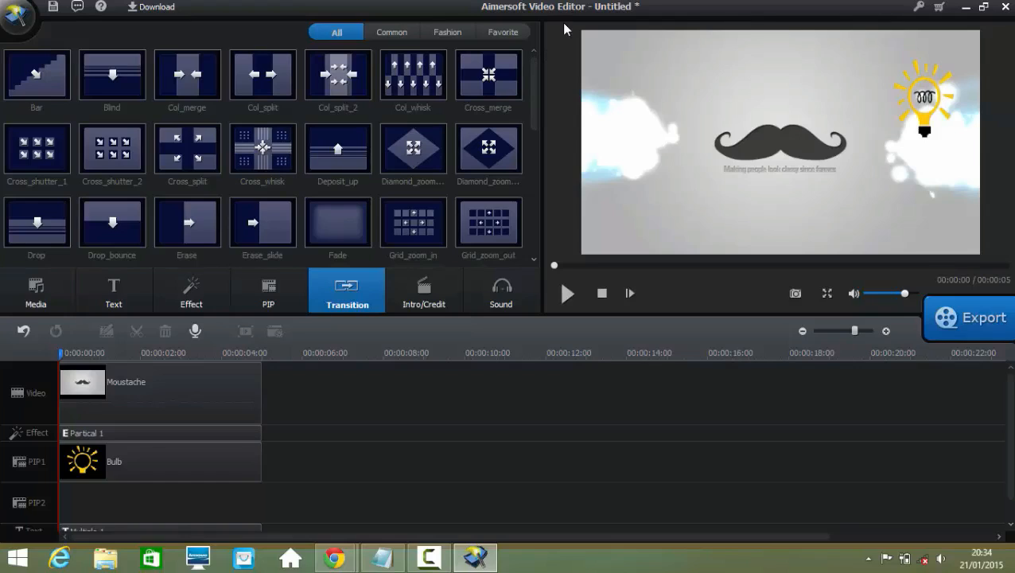
Insert the Bright intro at the start of the video track, ahead of the Moustache clip
{"action": "left_click", "coordinate": [411, 306]}
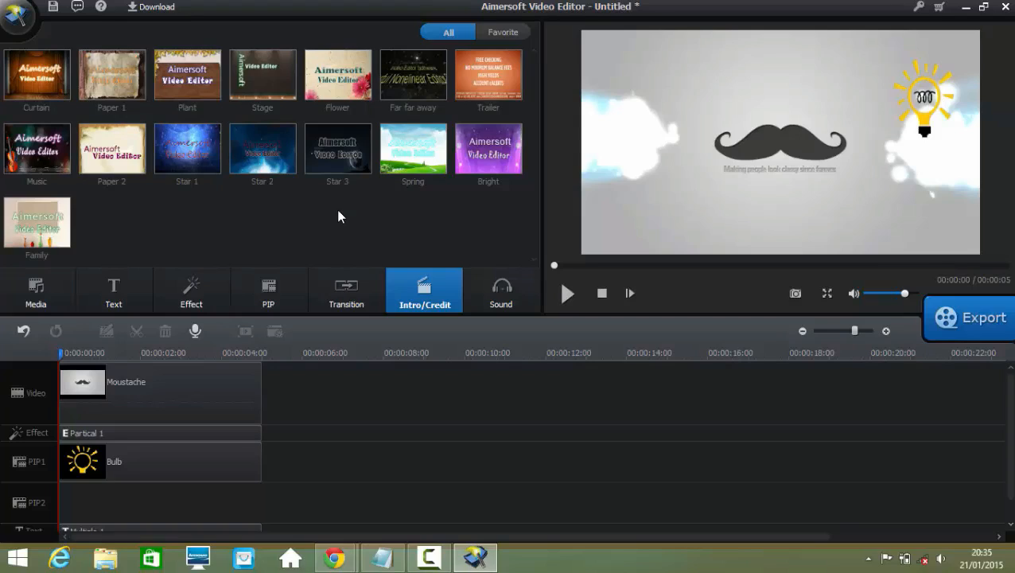
{"action": "left_click", "coordinate": [499, 151]}
{"action": "left_click_drag", "start_coordinate": [499, 152], "coordinate": [64, 389]}
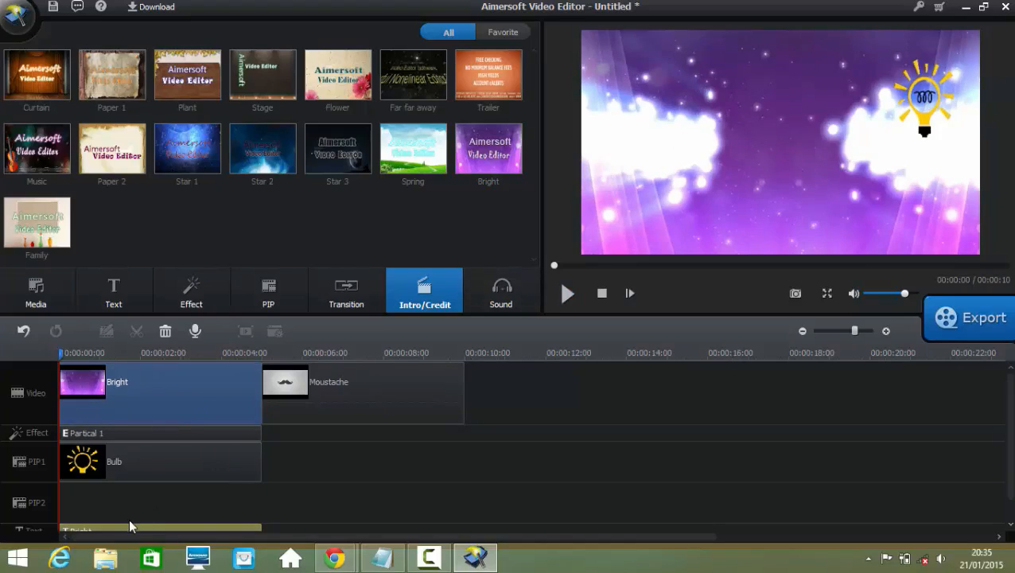
Replace the Bright intro's title text on the Text track with "test"
{"action": "left_click_drag", "start_coordinate": [128, 527], "coordinate": [99, 510]}
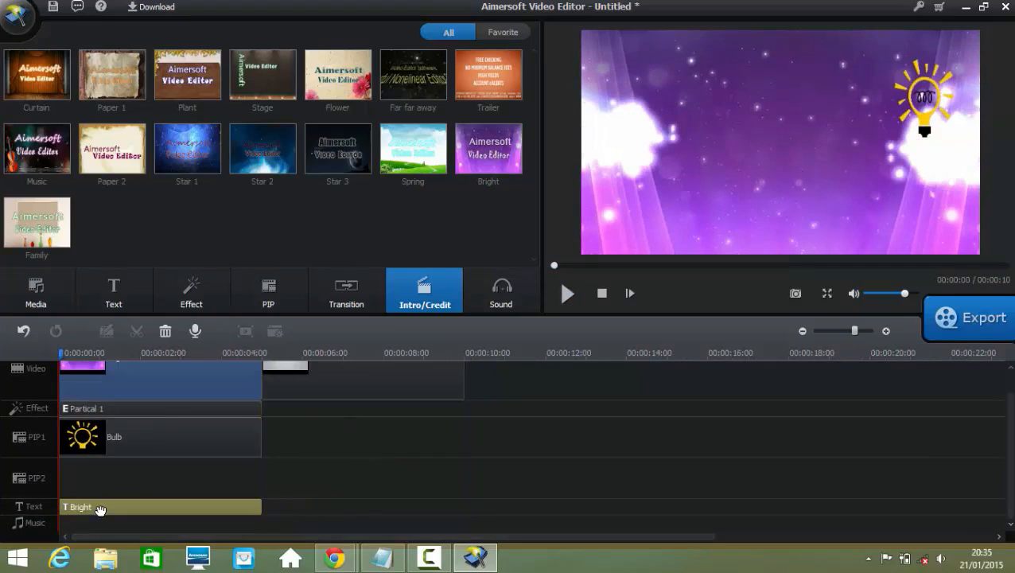
{"action": "double_click", "coordinate": [100, 509]}
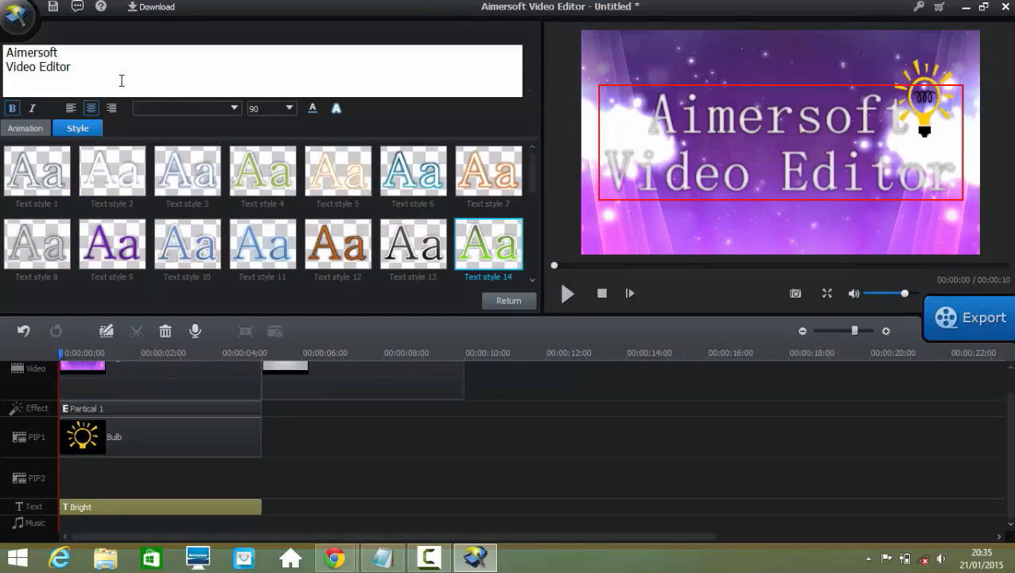
{"action": "key", "text": "ctrl+a"}
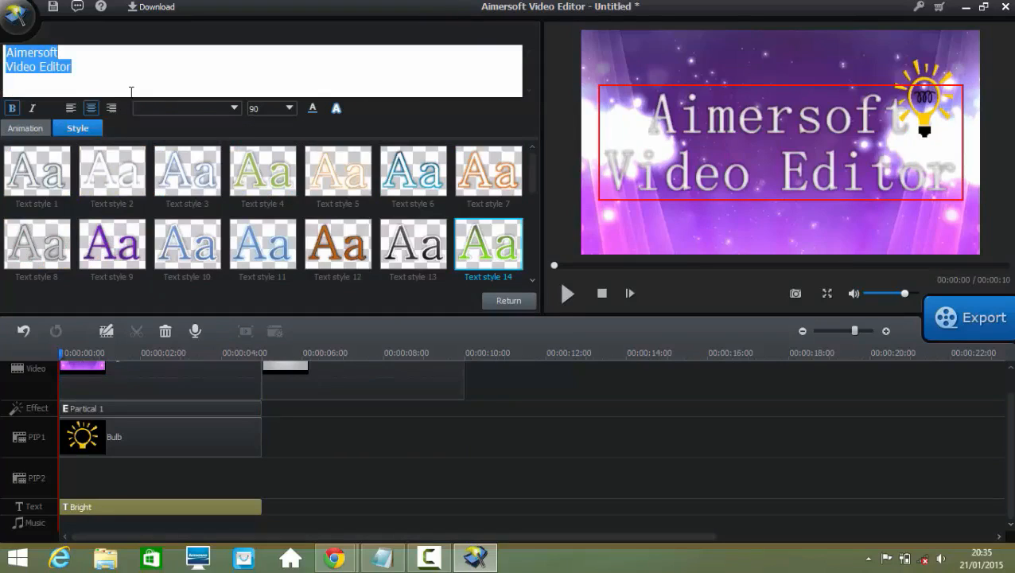
{"action": "type", "text": "test"}
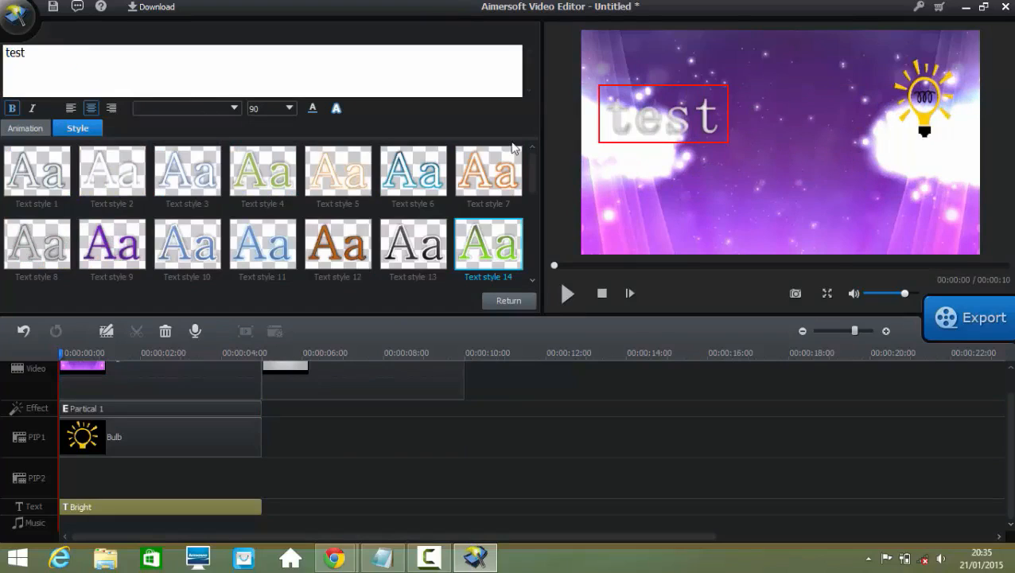
Move the "test" title to the centre of the frame, play the preview, and leave the text editor
{"action": "left_click_drag", "start_coordinate": [648, 113], "coordinate": [750, 144]}
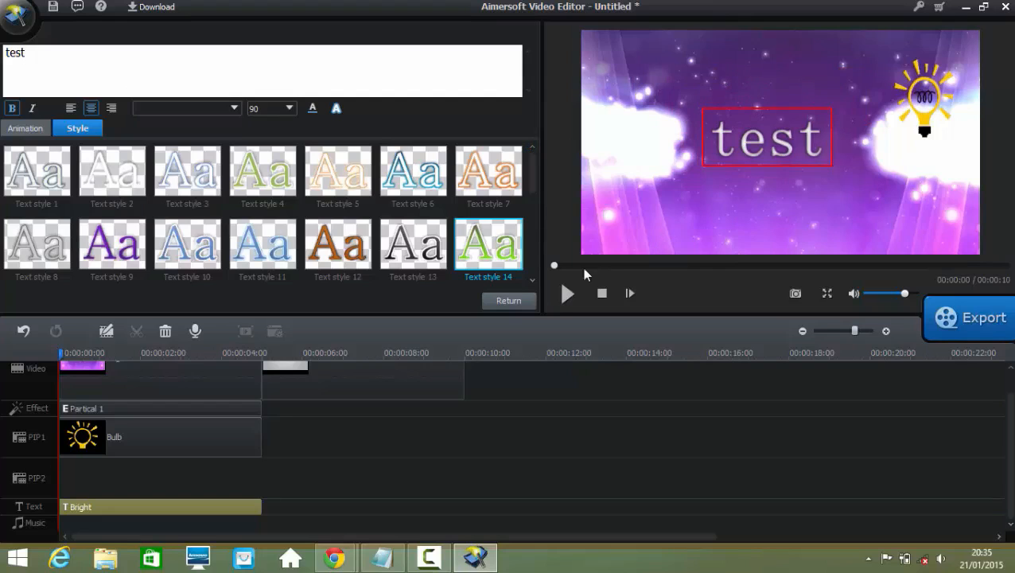
{"action": "left_click", "coordinate": [567, 295]}
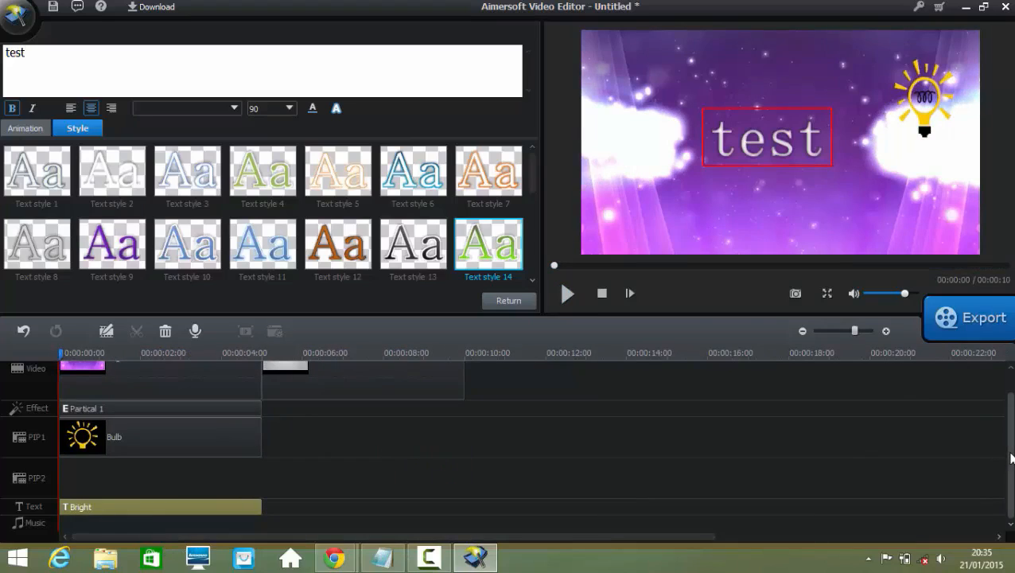
{"action": "scroll", "coordinate": [1011, 458], "scroll_direction": "up", "scroll_amount": 1}
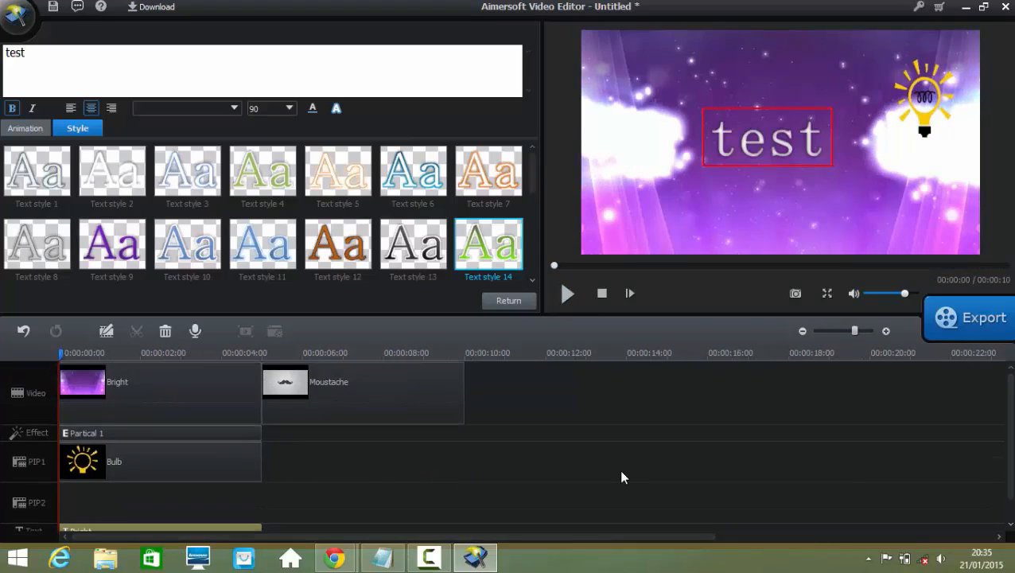
{"action": "left_click", "coordinate": [506, 303]}
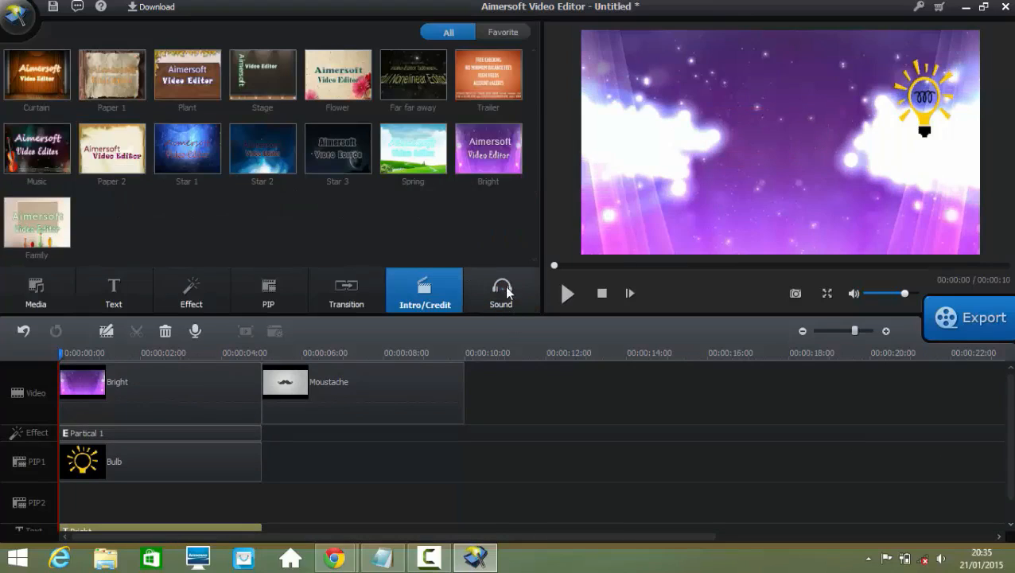
Preview the Cry and Gunfire 1 sound effects from the sound library, then return to the media library
{"action": "left_click", "coordinate": [507, 293]}
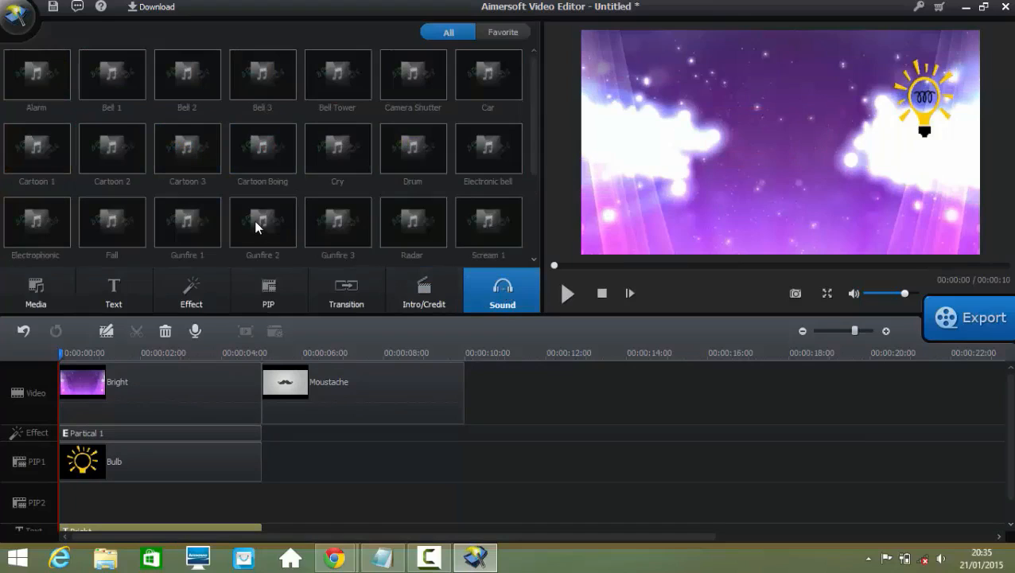
{"action": "left_click", "coordinate": [334, 154]}
{"action": "left_click", "coordinate": [565, 295]}
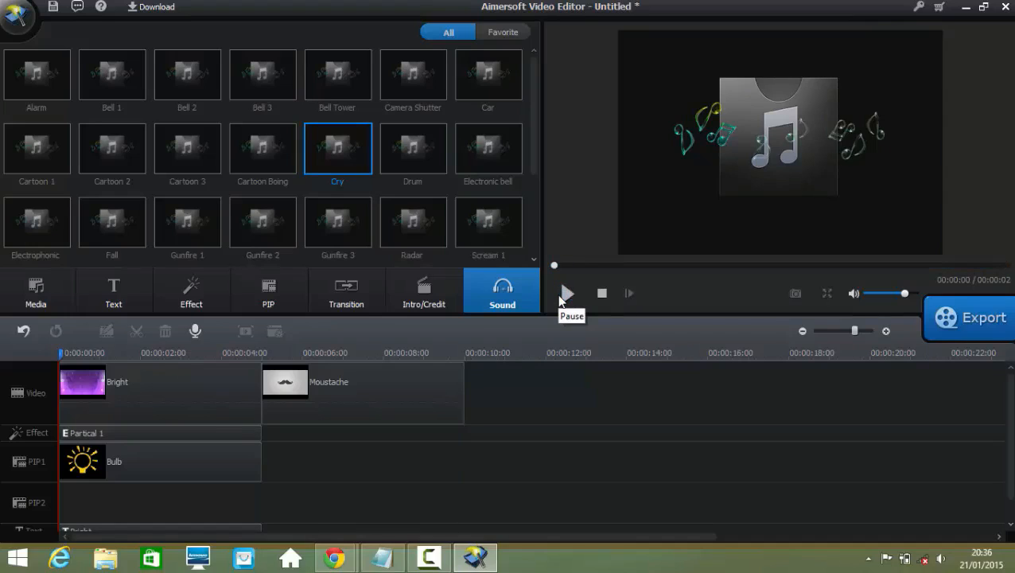
{"action": "left_click", "coordinate": [197, 227]}
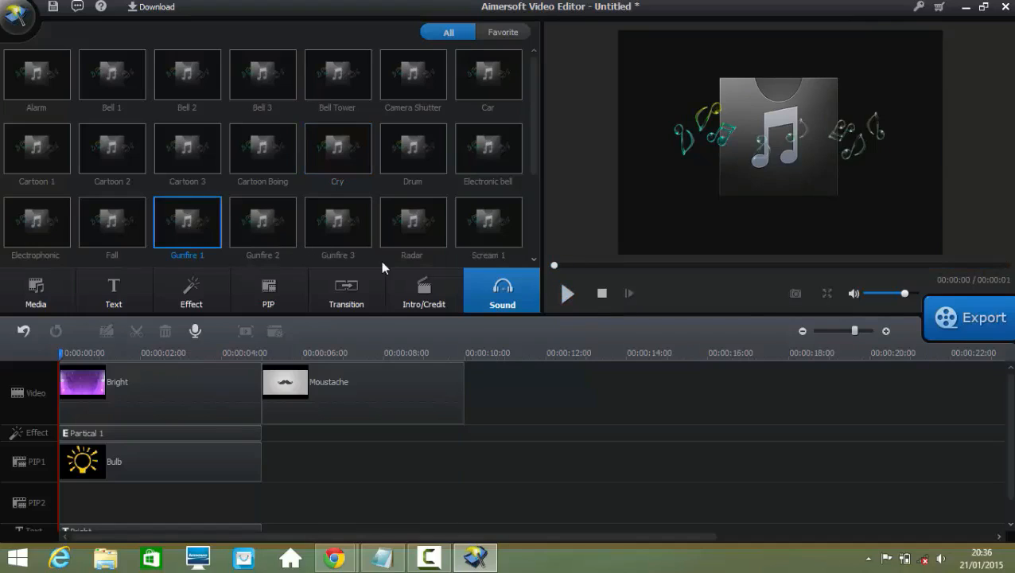
{"action": "left_click", "coordinate": [566, 296]}
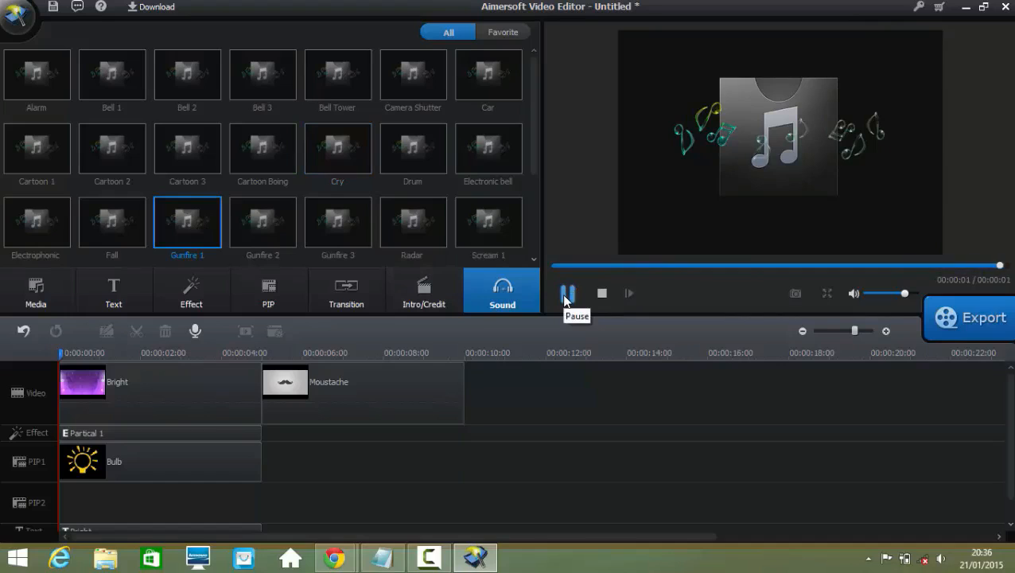
{"action": "left_click_drag", "start_coordinate": [534, 161], "coordinate": [546, 119]}
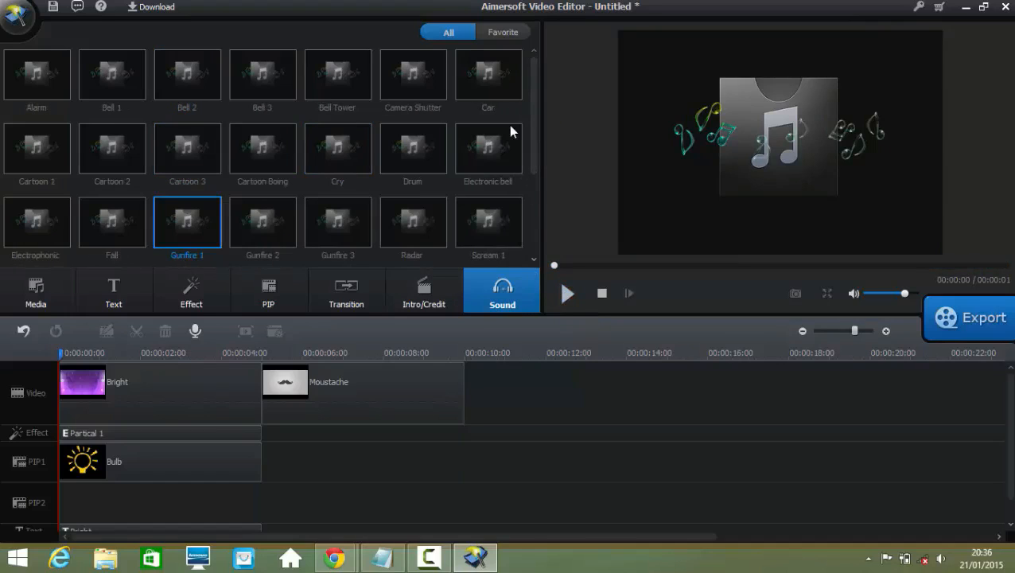
{"action": "left_click", "coordinate": [26, 298]}
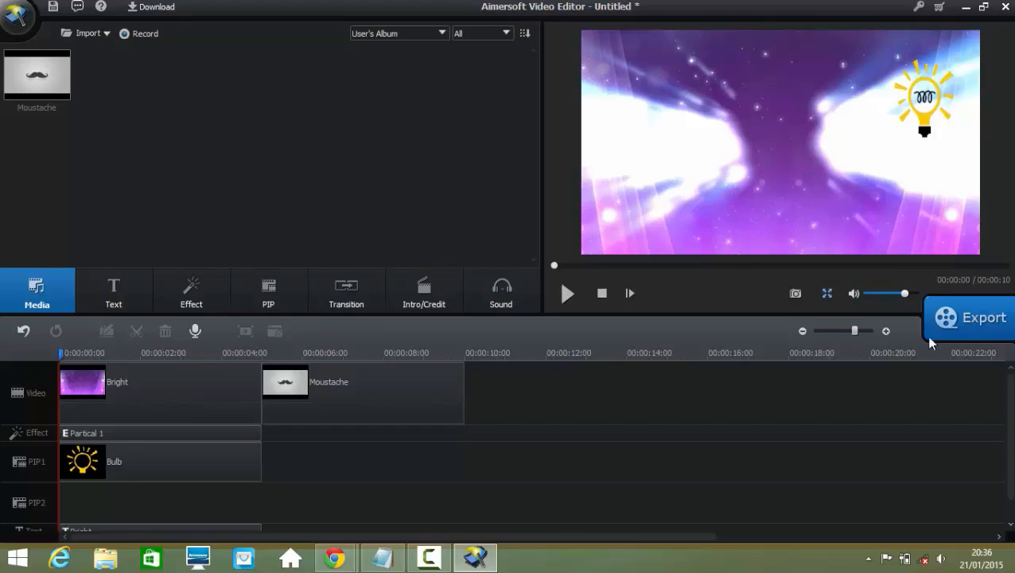
Open the export settings and examine the available format profiles and the output name for file export
{"action": "left_click", "coordinate": [963, 330]}
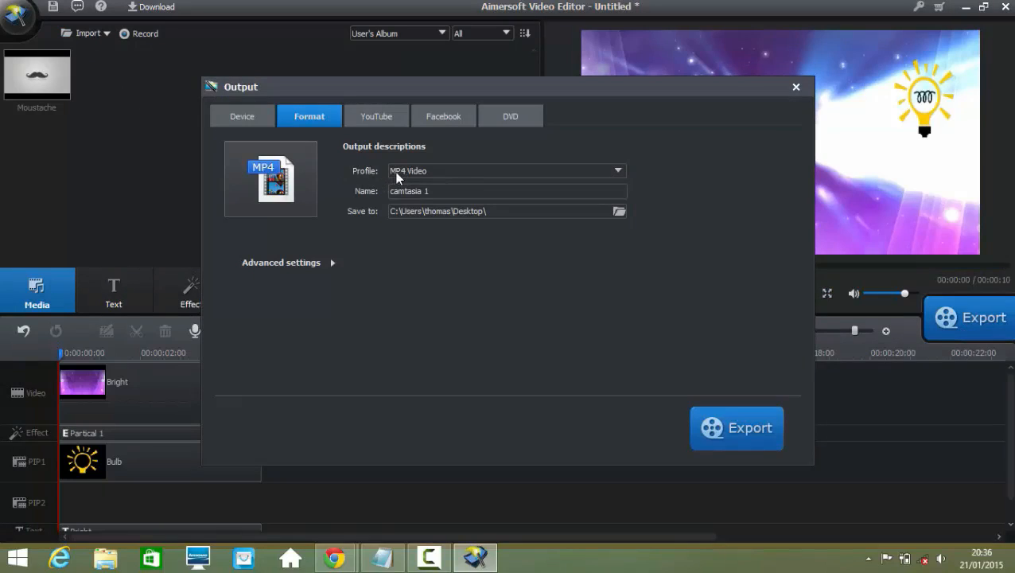
{"action": "left_click", "coordinate": [417, 172]}
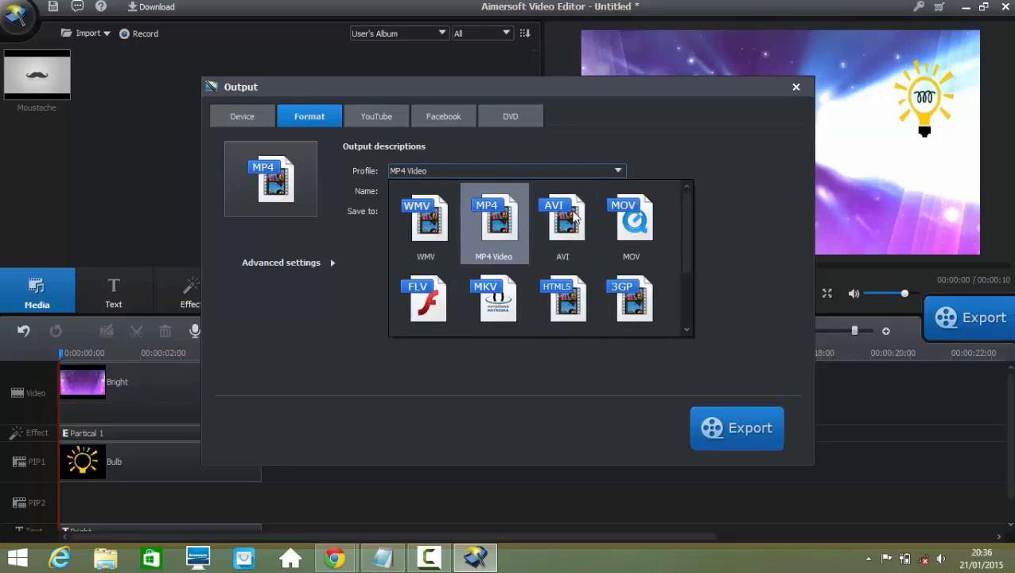
{"action": "mouse_move", "coordinate": [689, 266]}
{"action": "left_mouse_down"}
{"action": "mouse_move", "coordinate": [680, 315]}
{"action": "mouse_move", "coordinate": [690, 250]}
{"action": "left_mouse_up"}
{"action": "left_click", "coordinate": [285, 348]}
{"action": "left_click", "coordinate": [454, 191]}
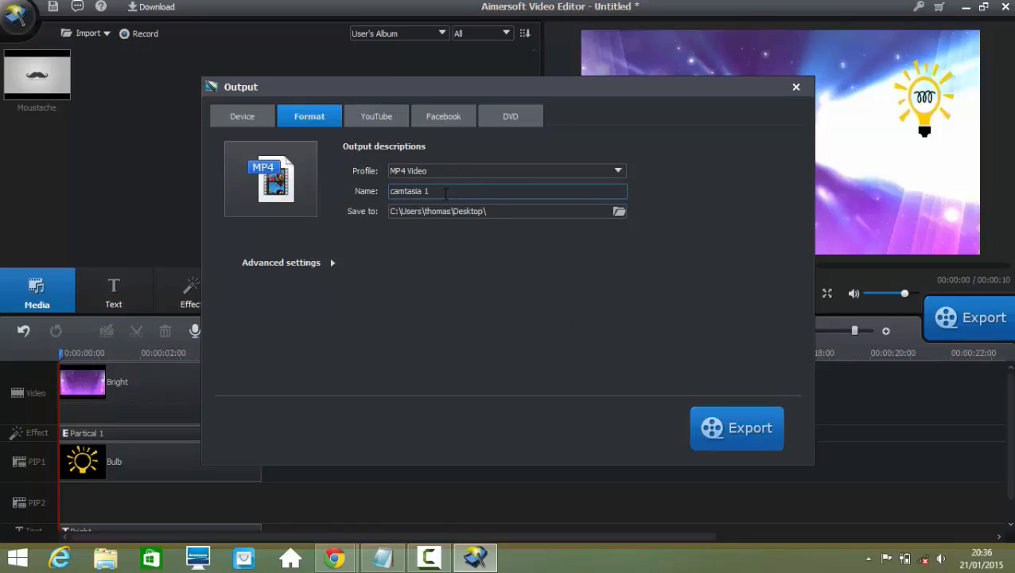
Examine the device presets available for export, then close the output settings without exporting
{"action": "left_click", "coordinate": [244, 113]}
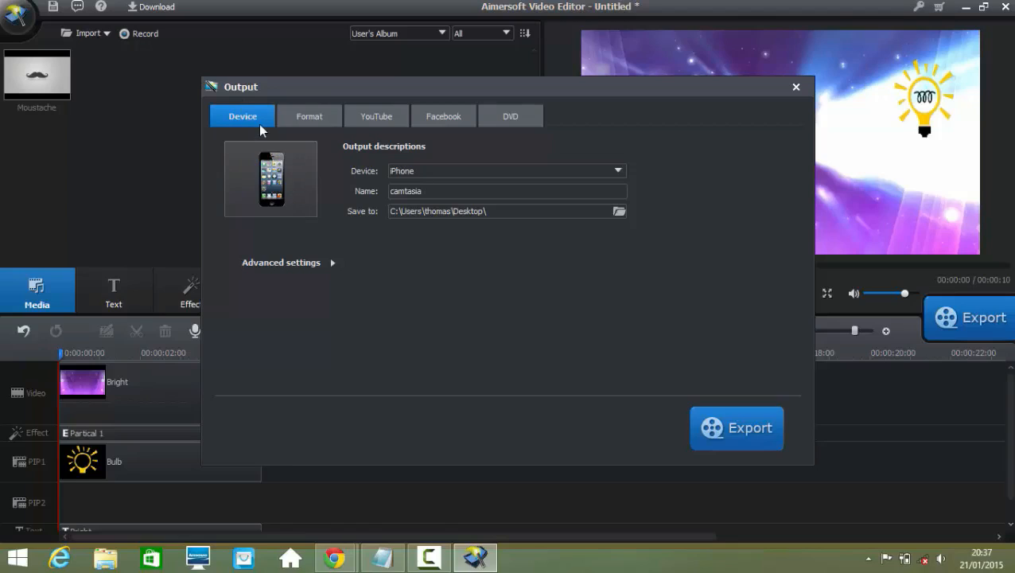
{"action": "left_click", "coordinate": [406, 172]}
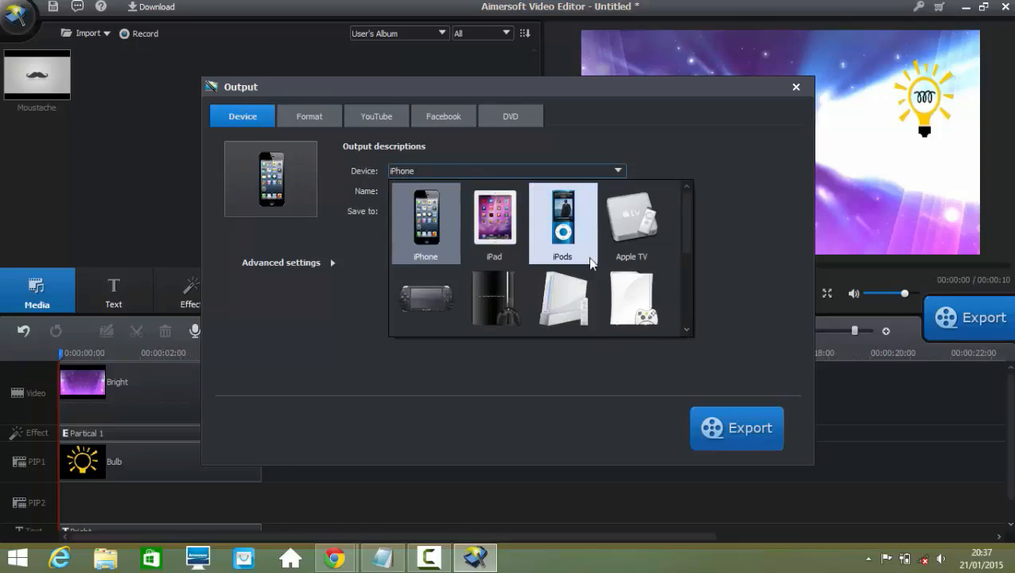
{"action": "left_click", "coordinate": [297, 292]}
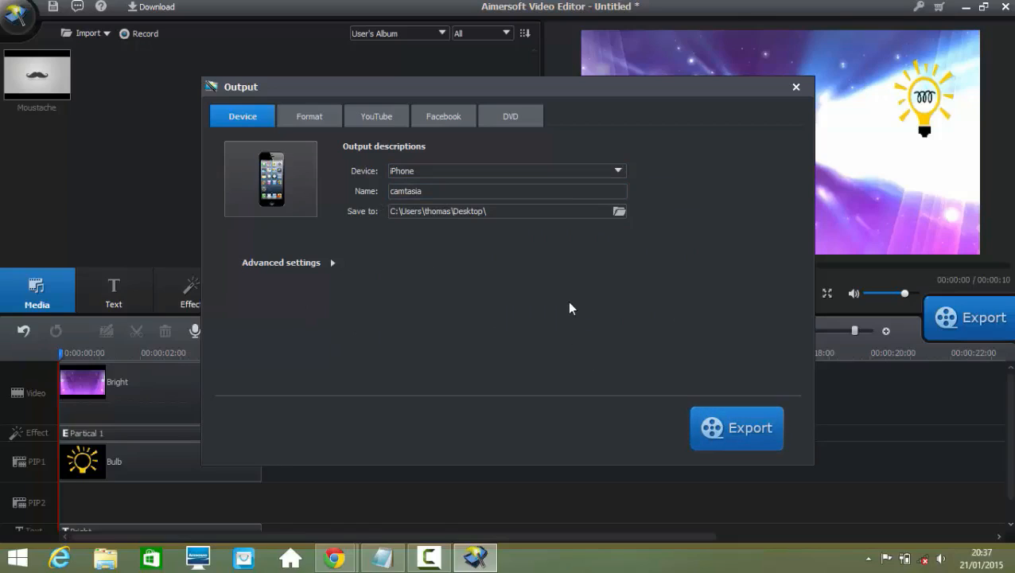
{"action": "left_click", "coordinate": [794, 85]}
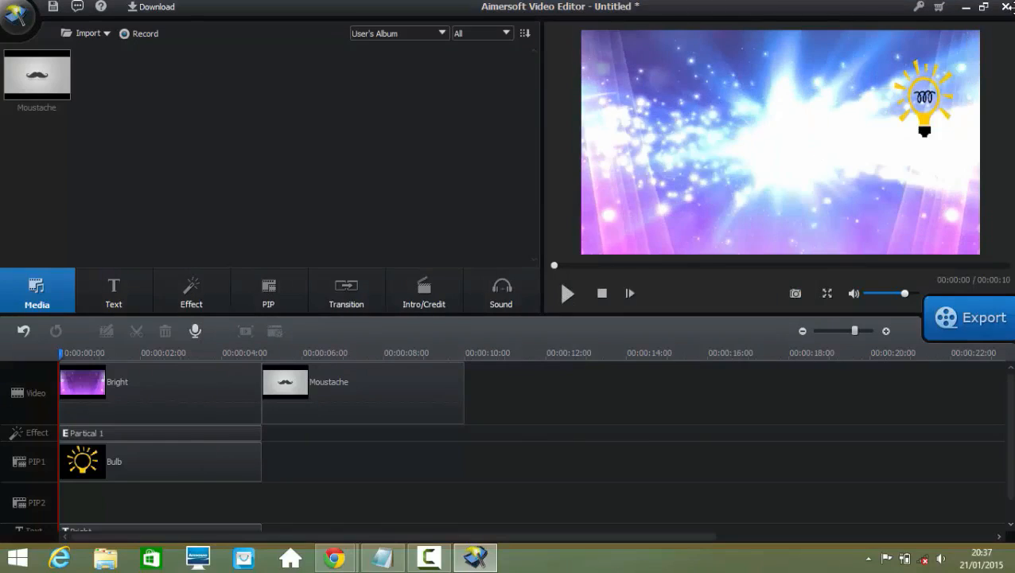
Exit the video editor without saving the project changes
{"action": "left_click", "coordinate": [1006, 6]}
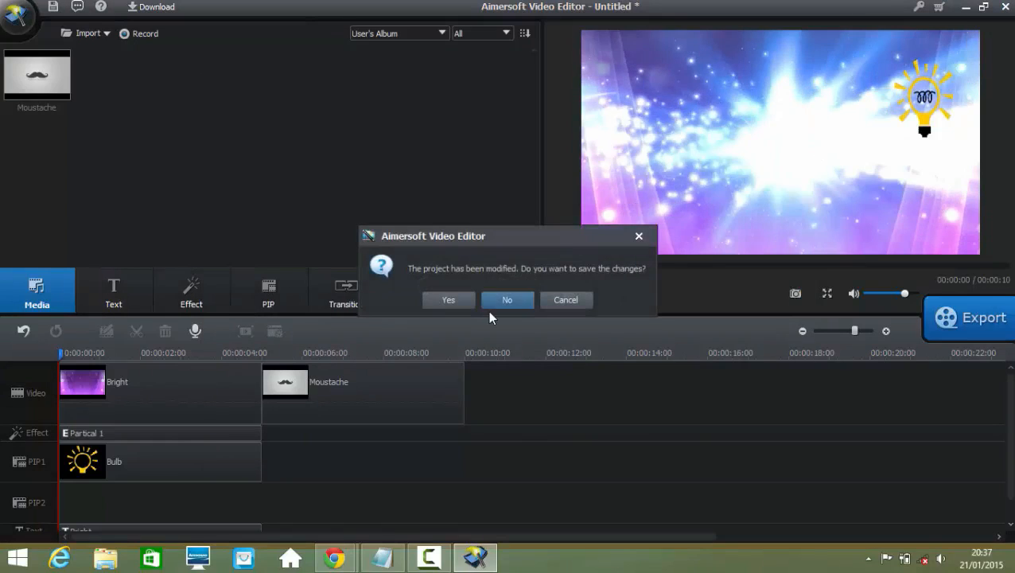
{"action": "left_click", "coordinate": [496, 302]}
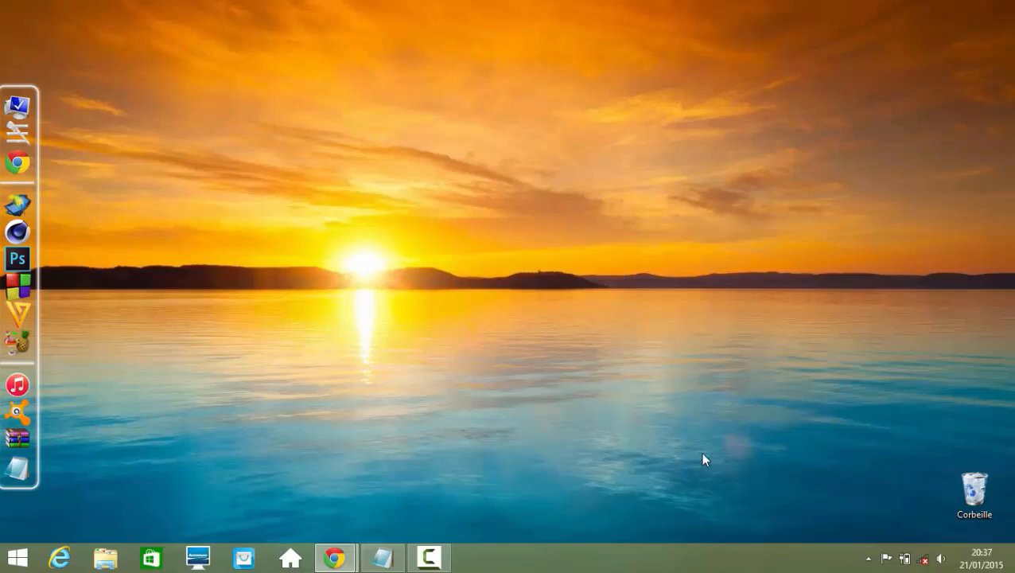
Turn on Wi-Fi in the Windows network settings and return to the desktop
{"action": "left_click", "coordinate": [923, 560]}
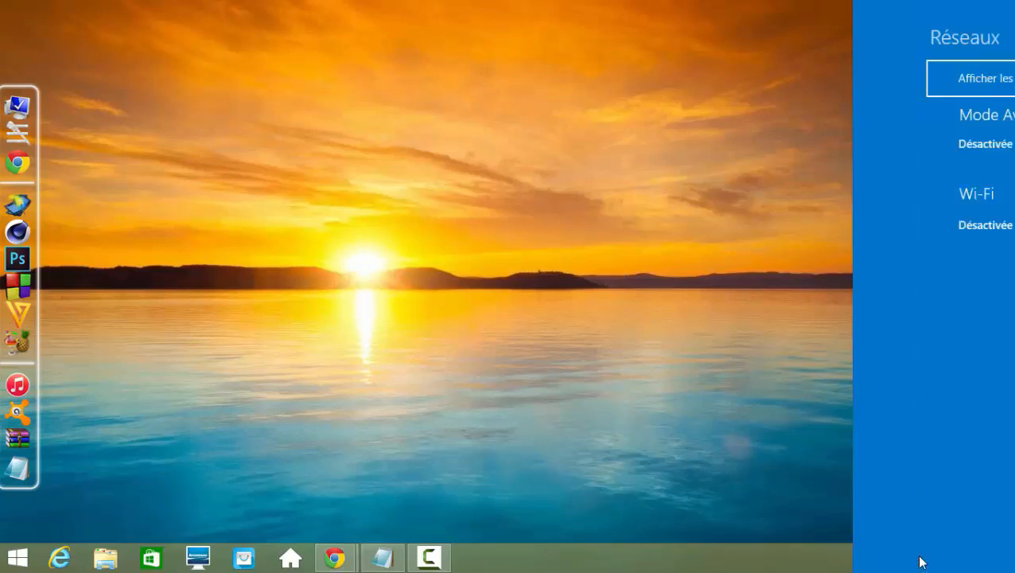
{"action": "left_click", "coordinate": [944, 225]}
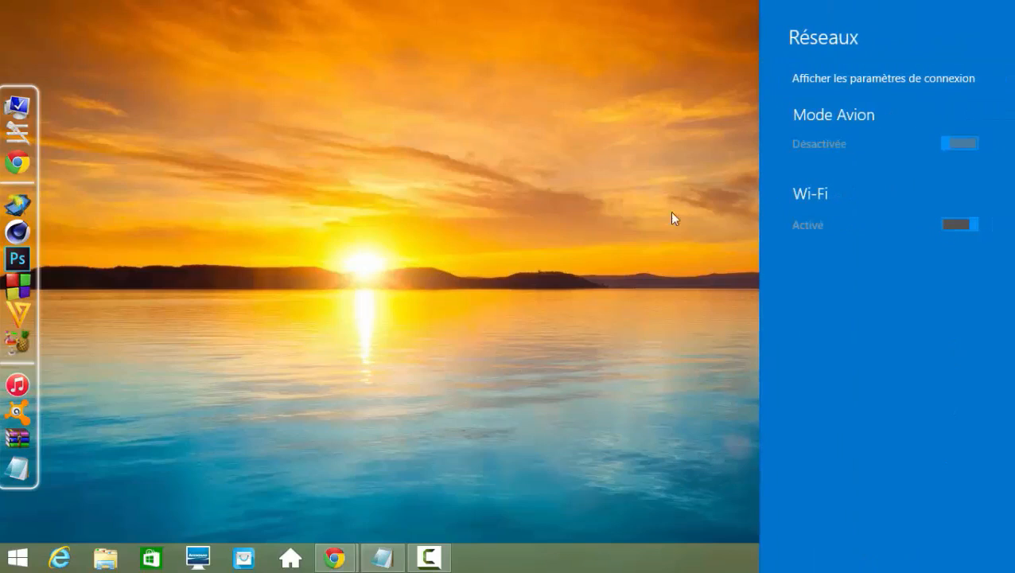
{"action": "left_click", "coordinate": [606, 232]}
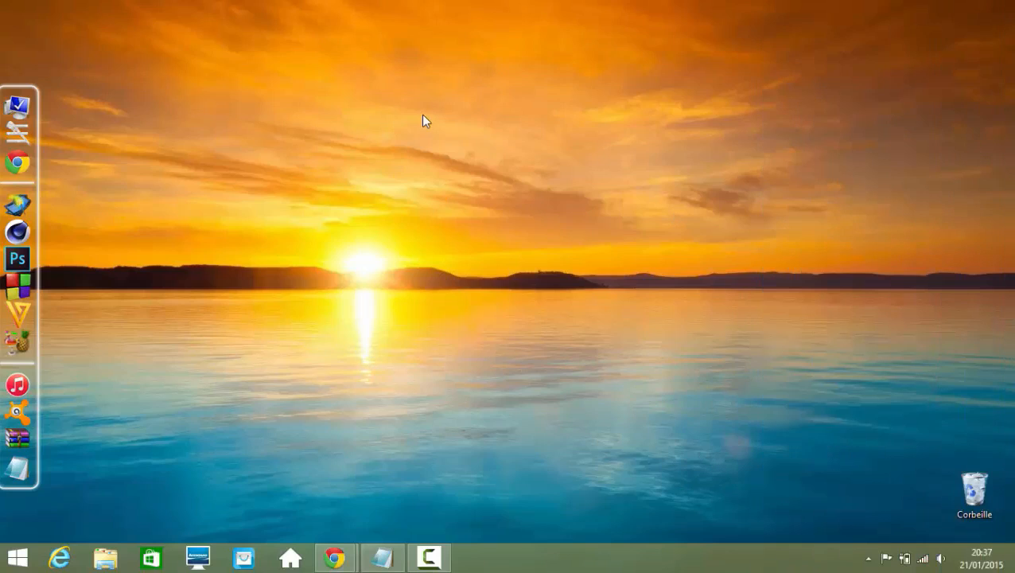